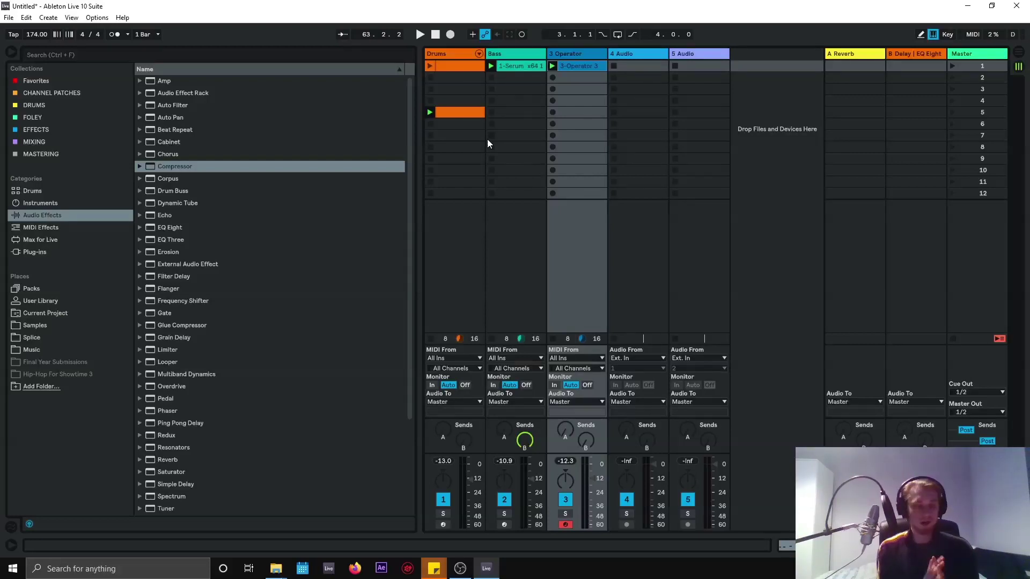
# - Play back the full loop, stop it, and examine the Bass track's device chain
pyautogui.click(515, 53)
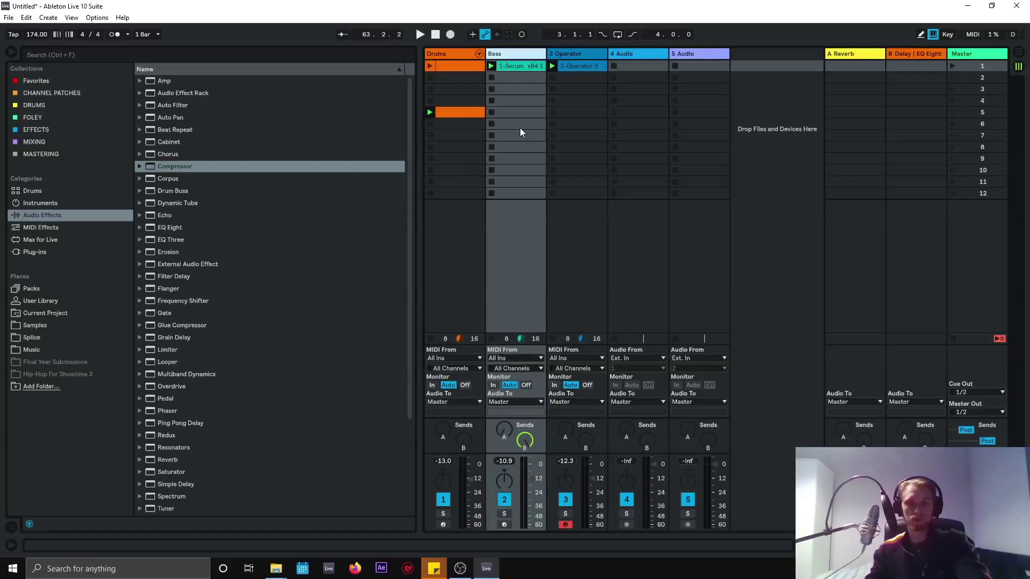
pyautogui.press('space')
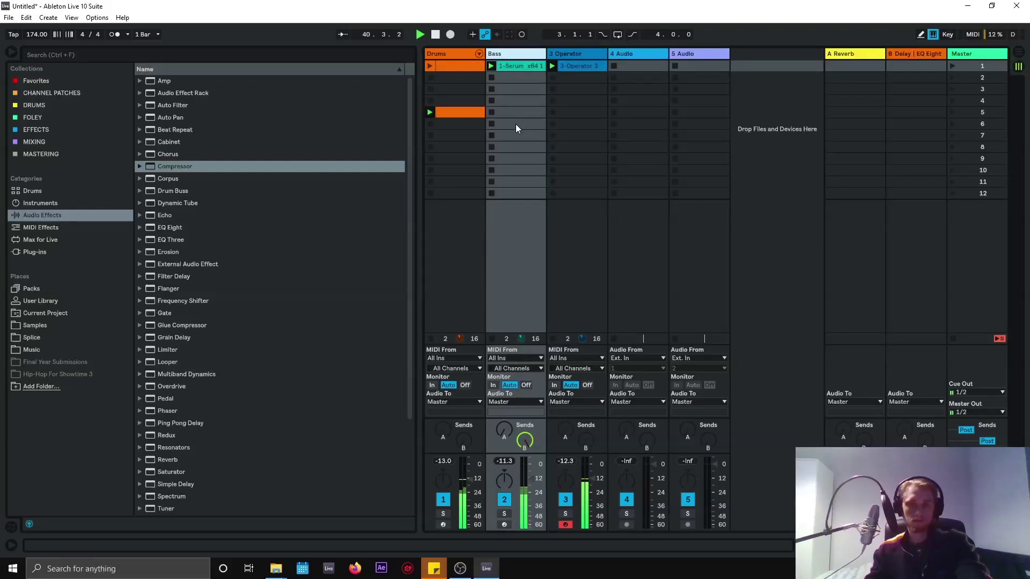
pyautogui.press('space')
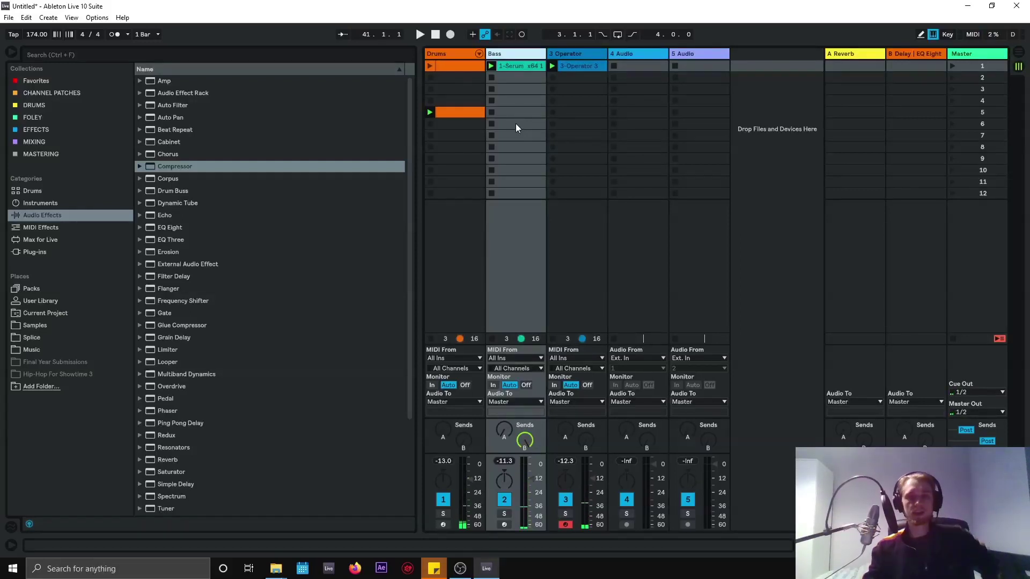
pyautogui.doubleClick(510, 53)
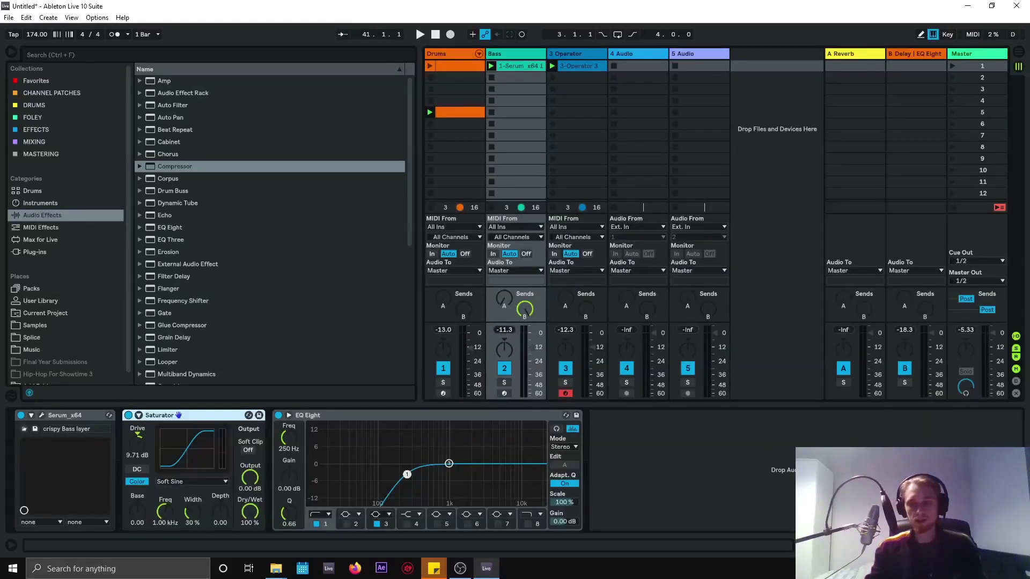
pyautogui.click(1018, 546)
# - Rename the 3 Operator track to SUB
pyautogui.click(568, 53)
pyautogui.rightClick(569, 54)
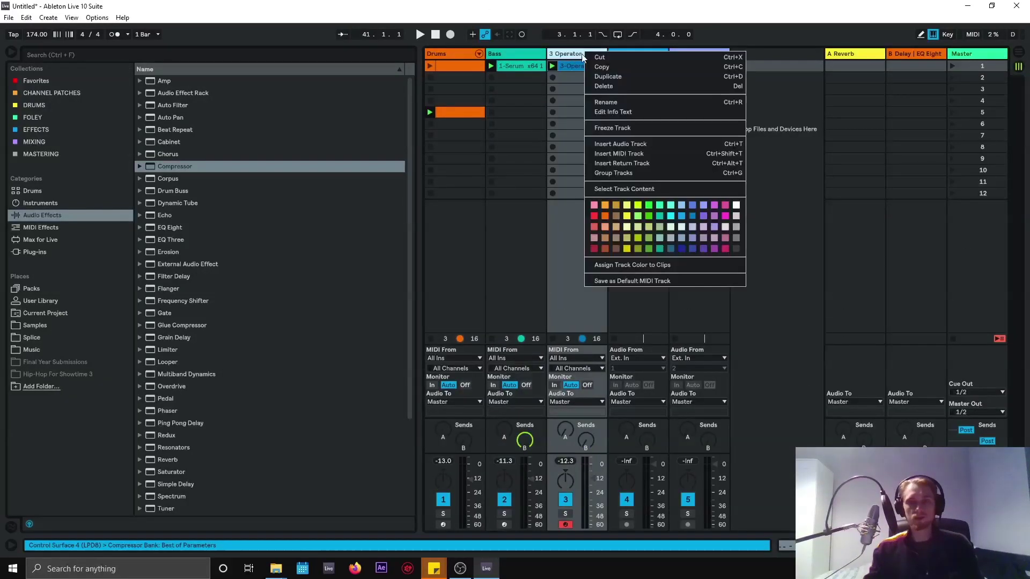
pyautogui.click(604, 103)
pyautogui.write('SUB')
pyautogui.press('Return')
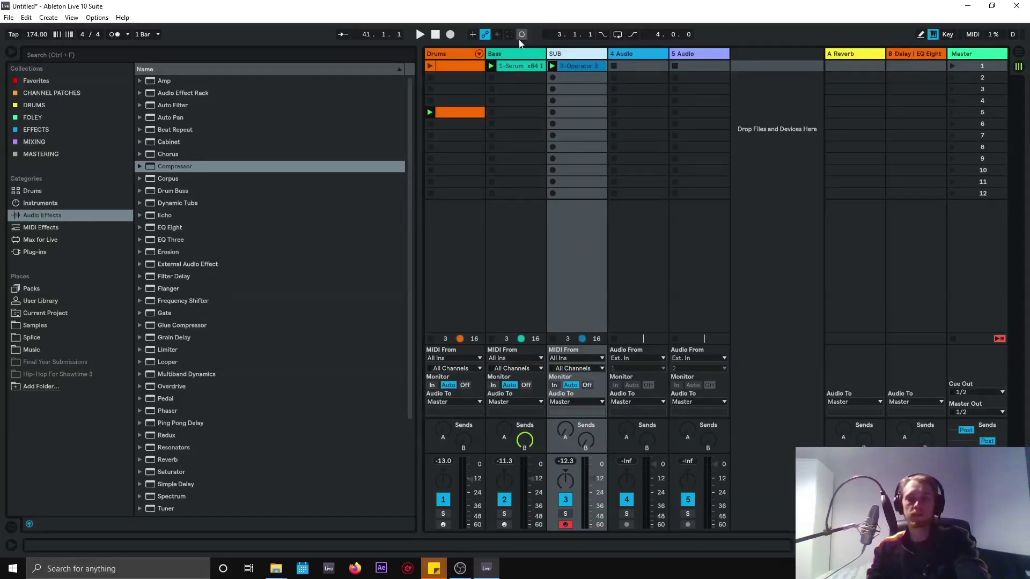
# - Show the SUB track's device chain and solo the track
pyautogui.rightClick(529, 55)
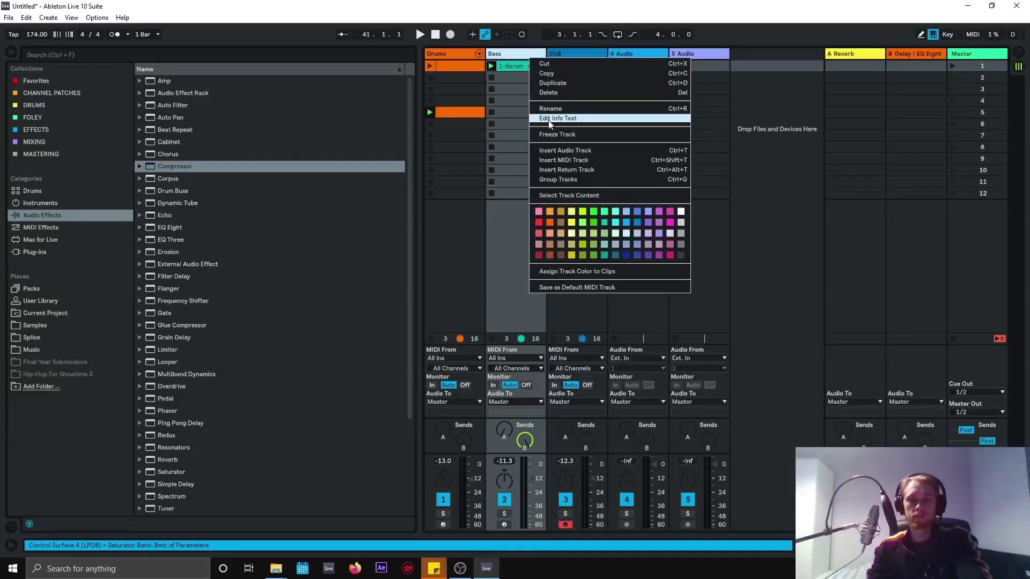
pyautogui.click(567, 52)
pyautogui.click(567, 54)
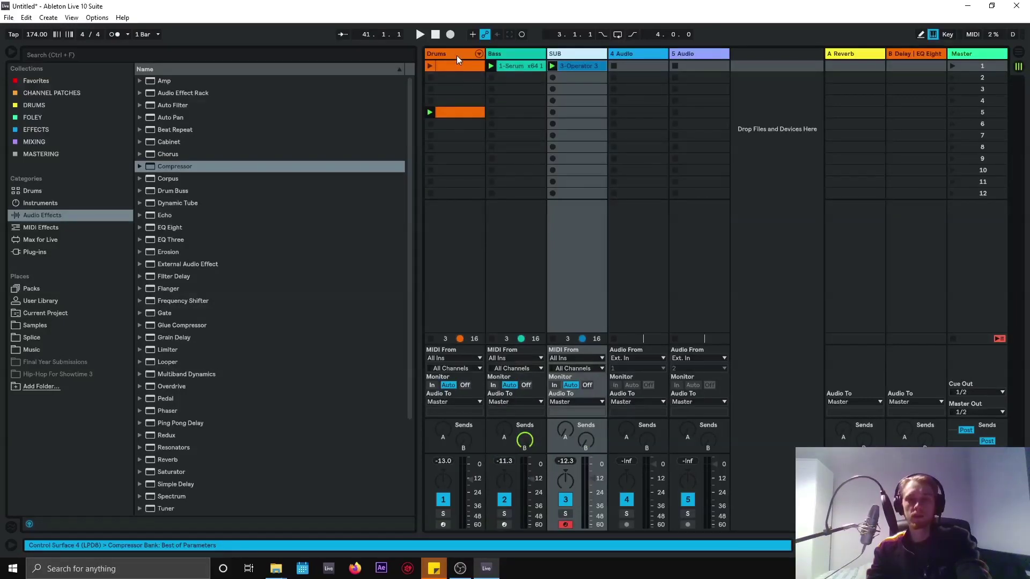
pyautogui.click(456, 55)
pyautogui.doubleClick(575, 54)
pyautogui.click(566, 382)
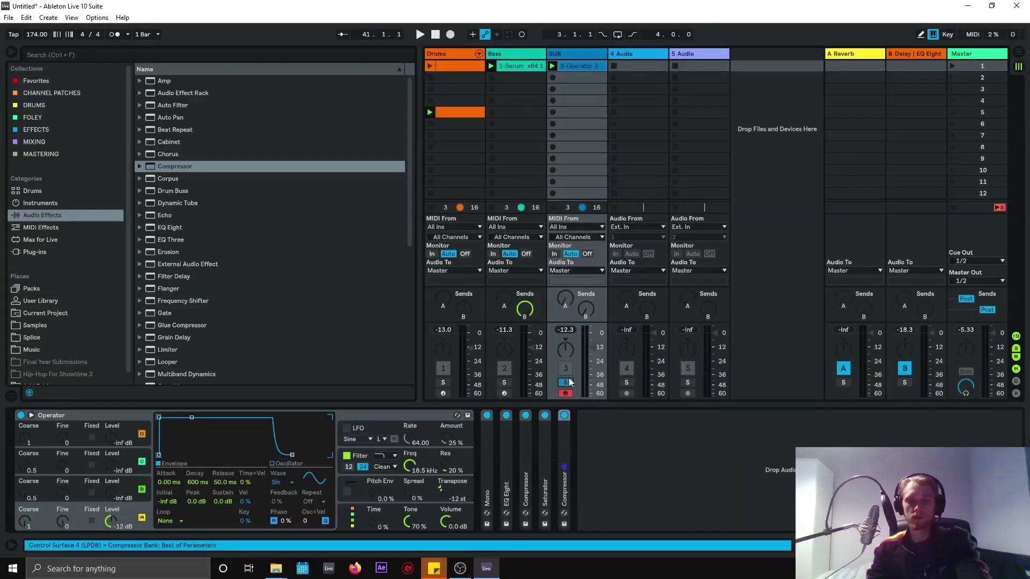
# - Examine the notes of the SUB track's MIDI clip in an enlarged editor while playing it soloed
pyautogui.doubleClick(569, 68)
pyautogui.moveTo(556, 369); pyautogui.dragTo(526, 149)
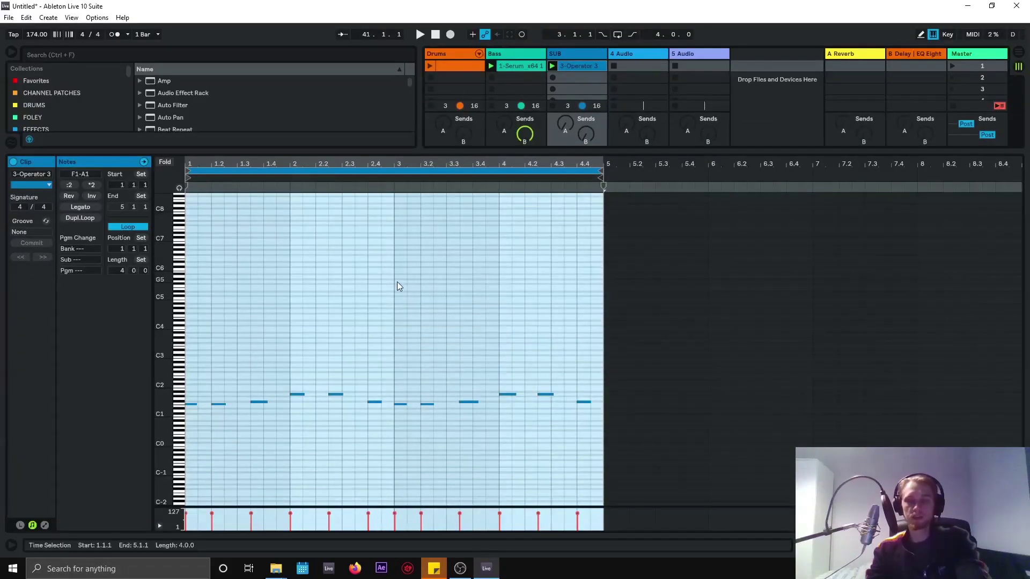
pyautogui.press('space')
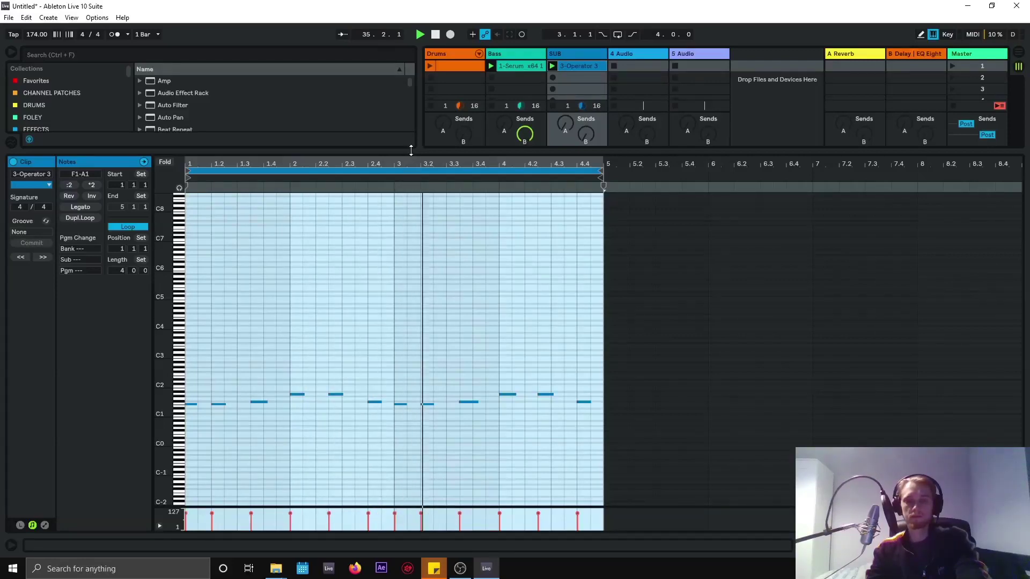
pyautogui.moveTo(411, 177); pyautogui.dragTo(451, 373)
pyautogui.press('space')
# - Return to the SUB device chain and audition the sub with the last Compressor bypassed, switching it back on at the end
pyautogui.doubleClick(579, 54)
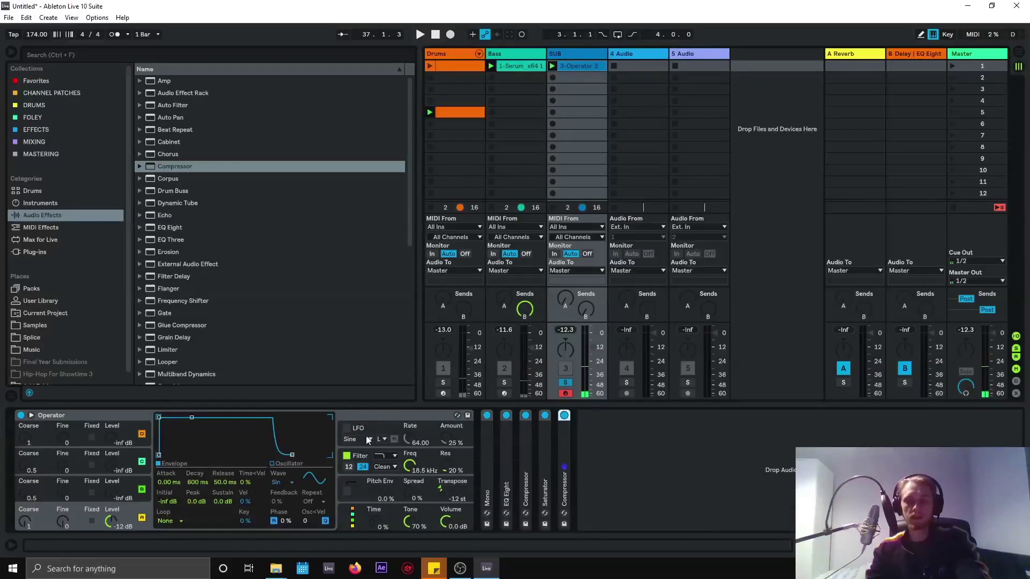
pyautogui.click(564, 416)
pyautogui.click(563, 63)
pyautogui.press('space')
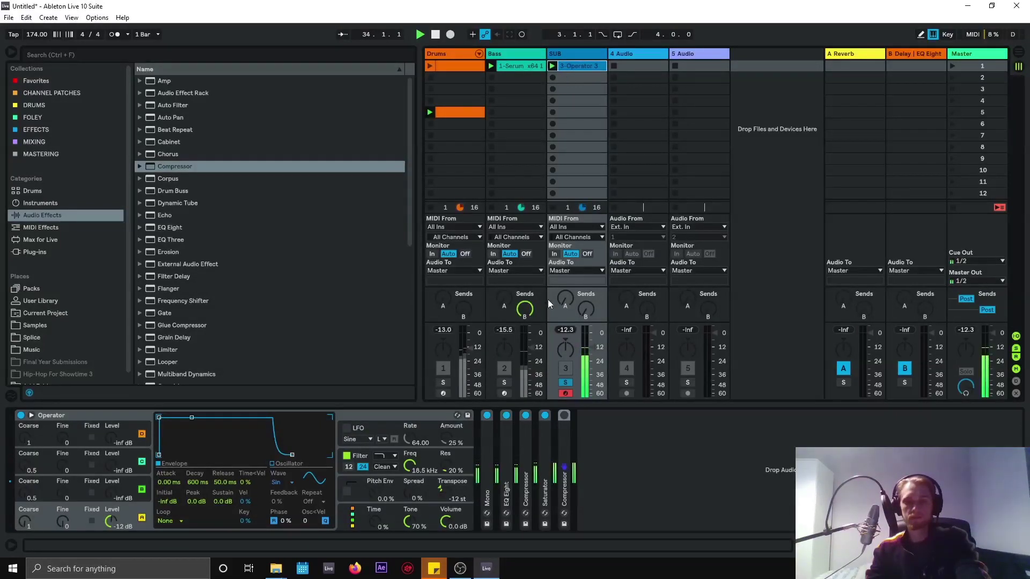
pyautogui.click(563, 416)
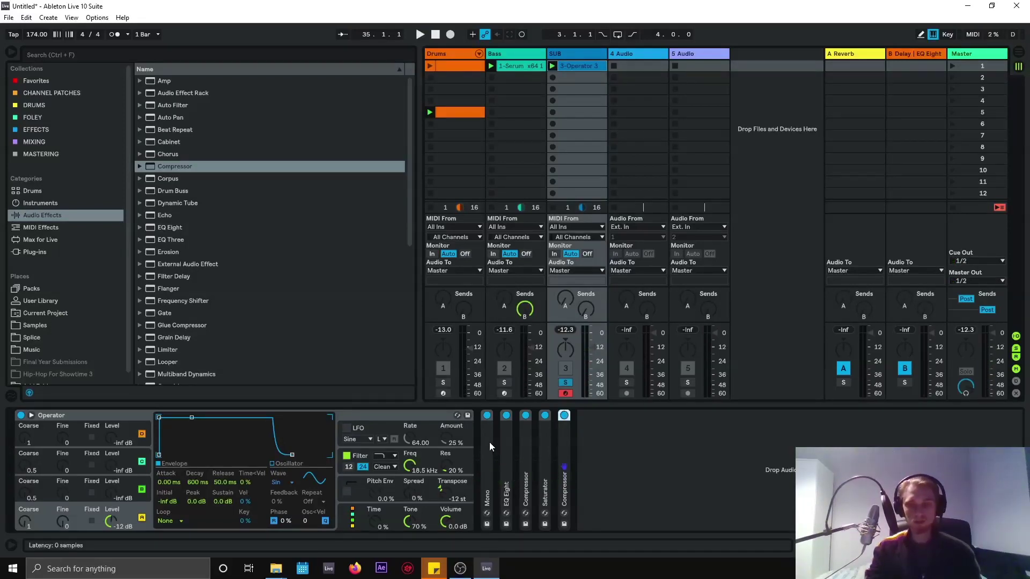
# - Turn off all five effects after Operator on the SUB track: Mono, EQ Eight, Compressor, Saturator and the last Compressor
pyautogui.click(486, 416)
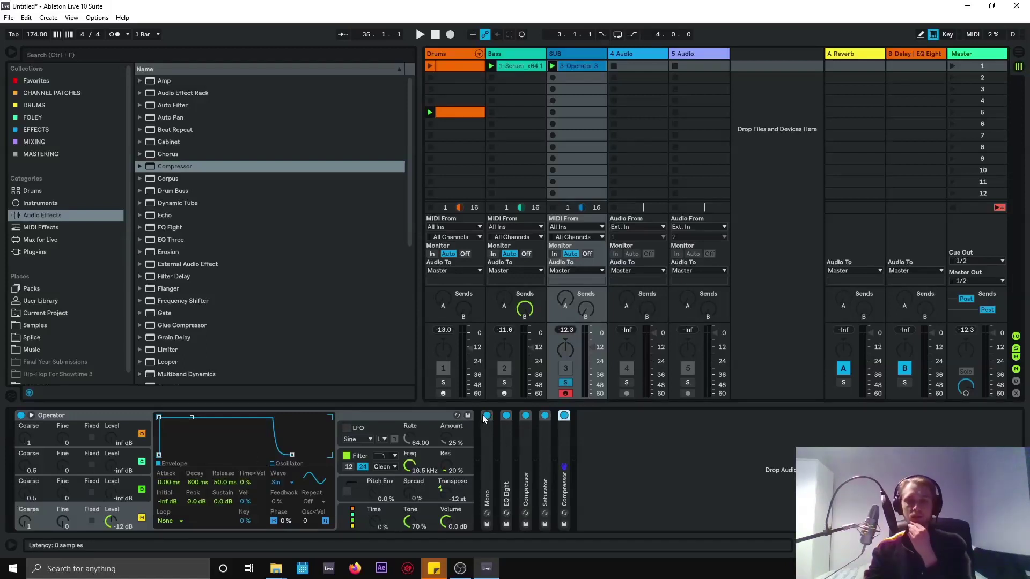
pyautogui.click(506, 415)
pyautogui.click(526, 415)
pyautogui.click(545, 416)
pyautogui.click(564, 416)
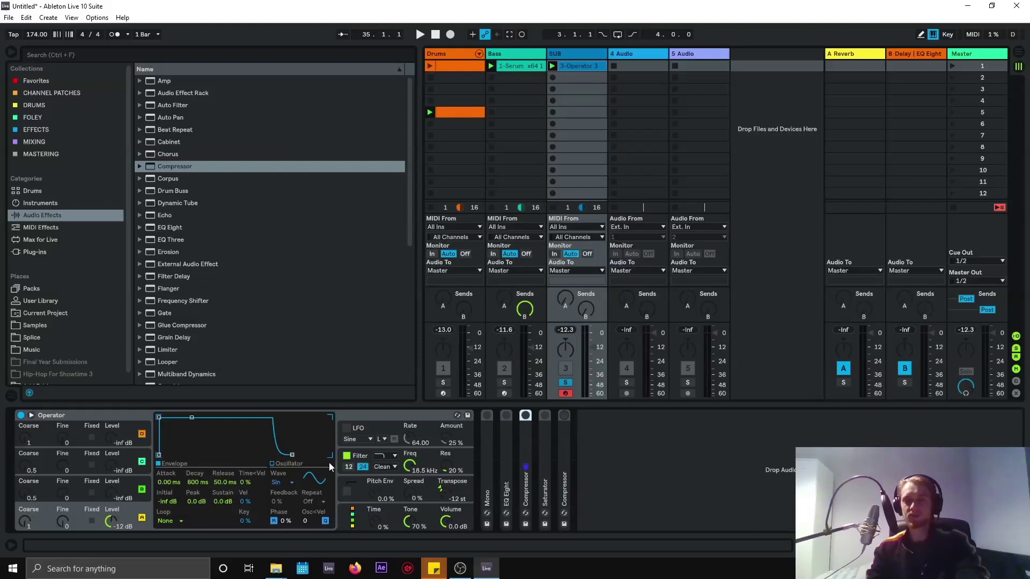
# - Unfold the Mono device on the SUB track and turn it on
pyautogui.doubleClick(486, 462)
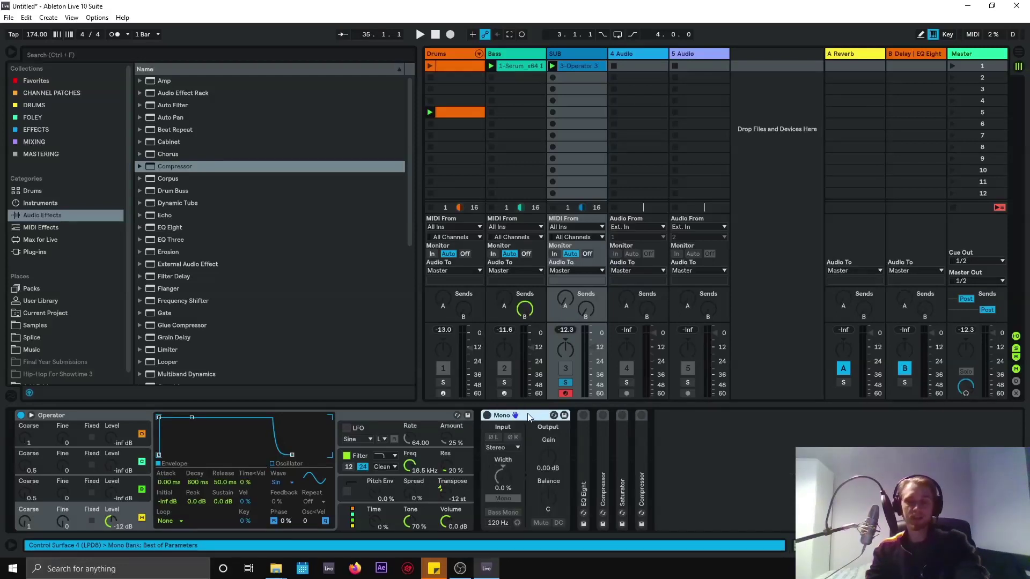
pyautogui.click(486, 415)
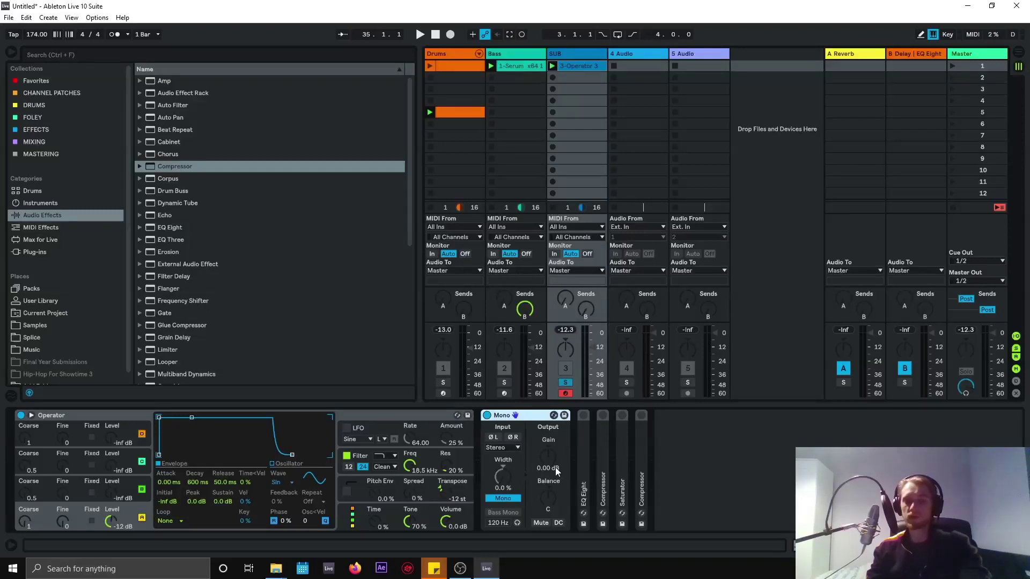
pyautogui.click(580, 455)
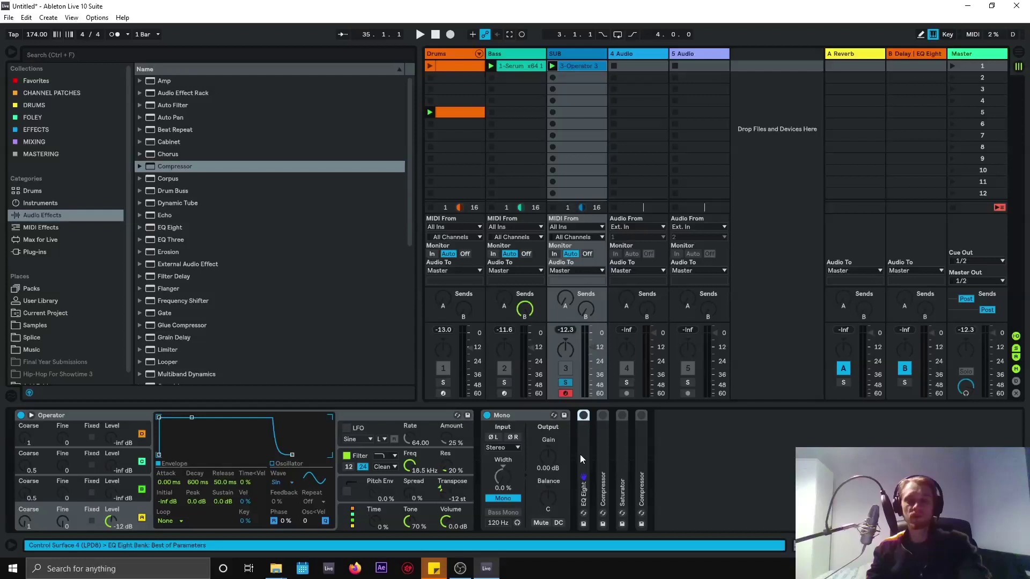
pyautogui.click(519, 417)
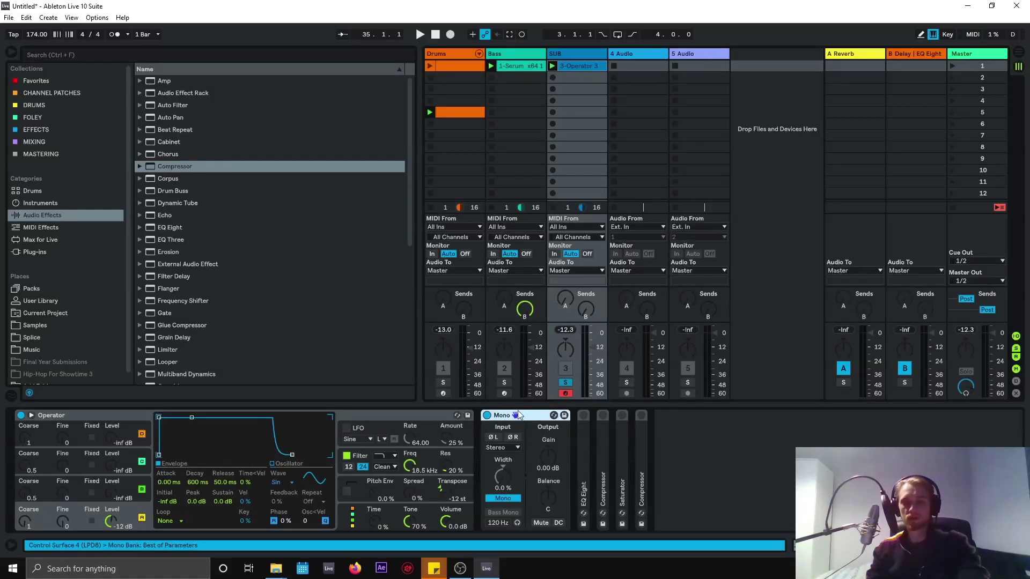
# - Unfold and turn on EQ Eight on the SUB track, and inspect its high-cut band and the 107 Hz dip
pyautogui.doubleClick(584, 454)
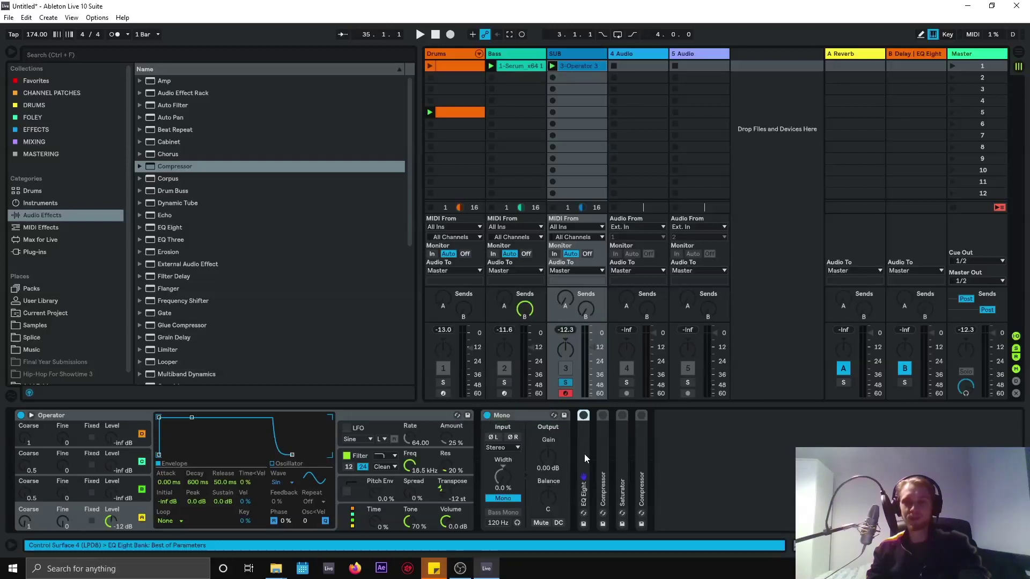
pyautogui.click(584, 416)
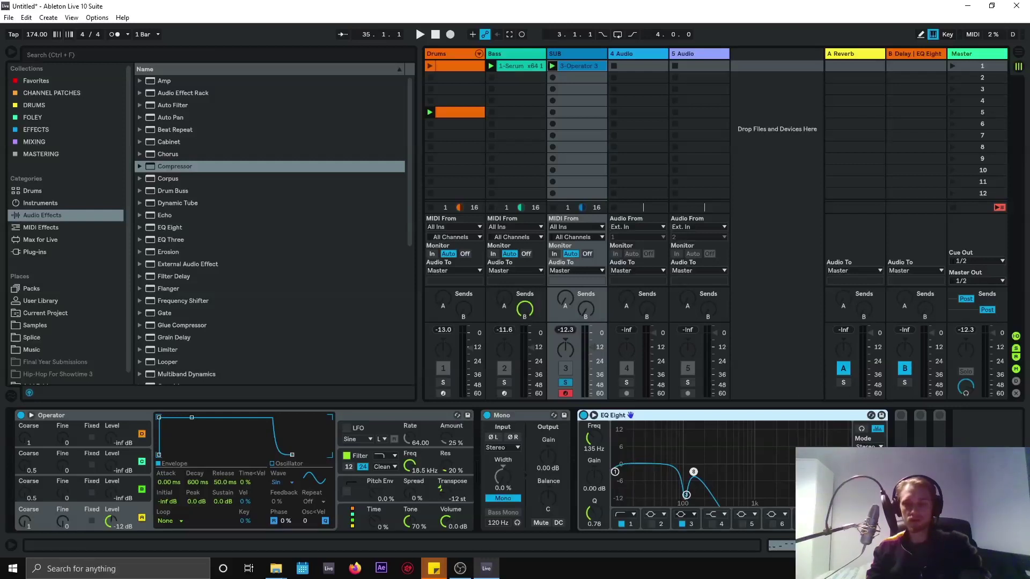
pyautogui.click(694, 473)
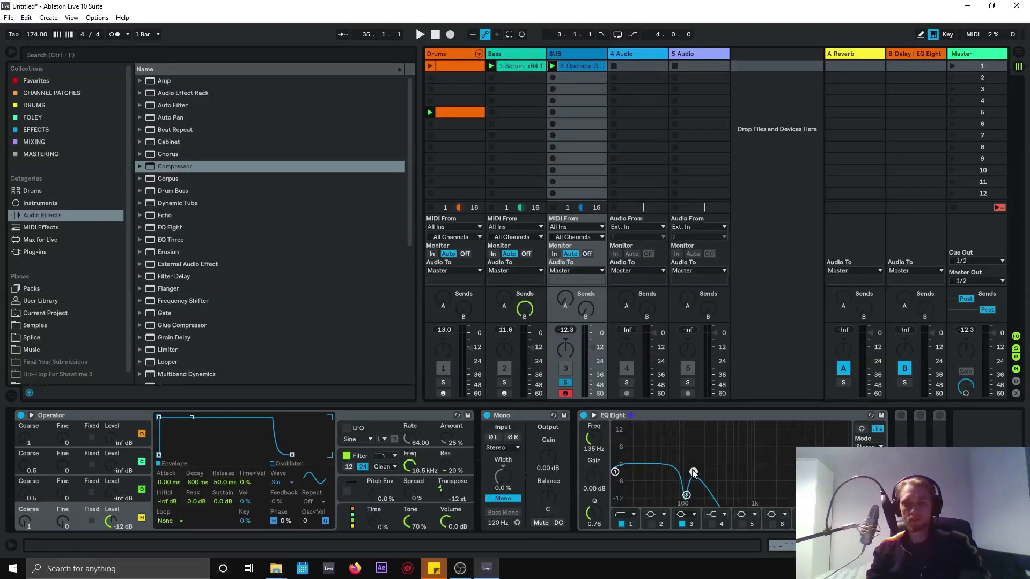
pyautogui.click(686, 496)
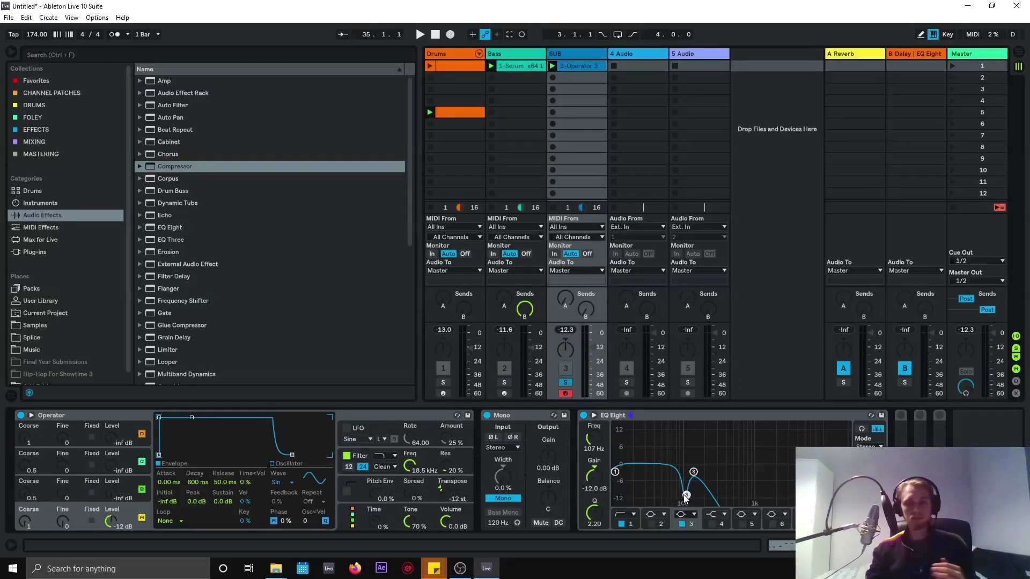
pyautogui.click(694, 473)
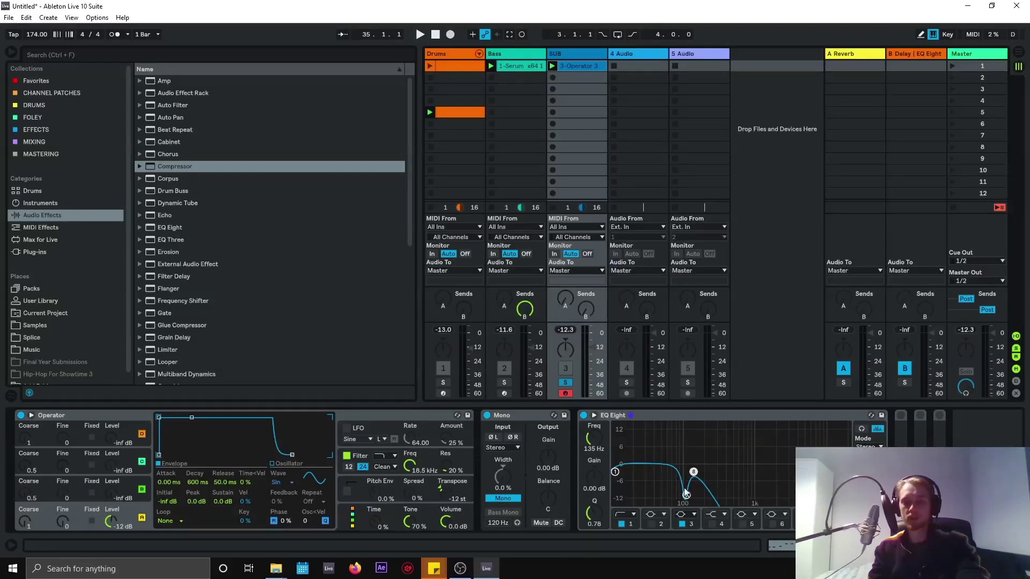
pyautogui.click(686, 496)
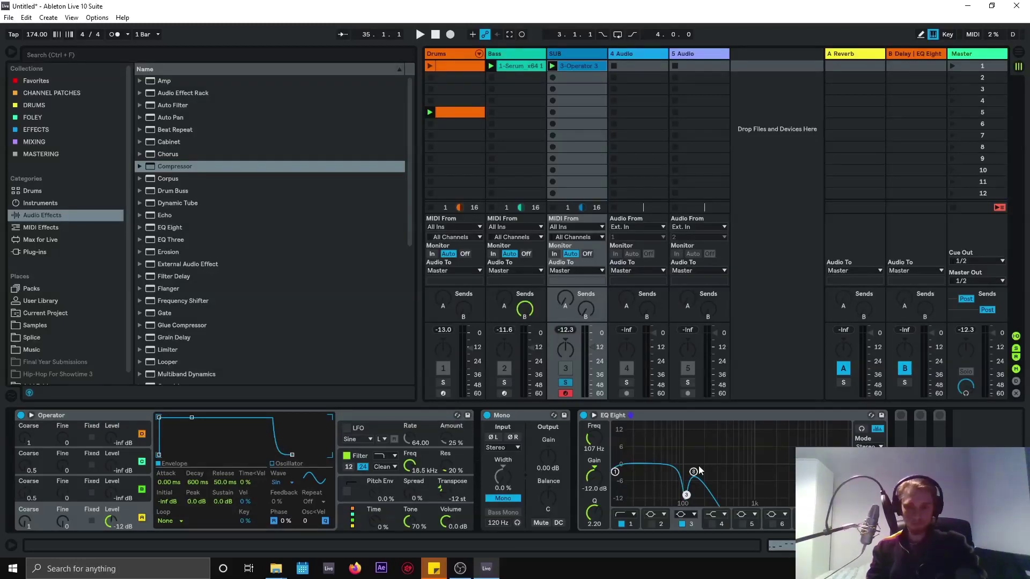
# - Set EQ Eight's band 1 to a steeper low cut at 20.2 Hz with a Q of 0.72
pyautogui.click(616, 472)
pyautogui.moveTo(616, 472); pyautogui.dragTo(635, 472)
pyautogui.click(624, 515)
pyautogui.click(619, 438)
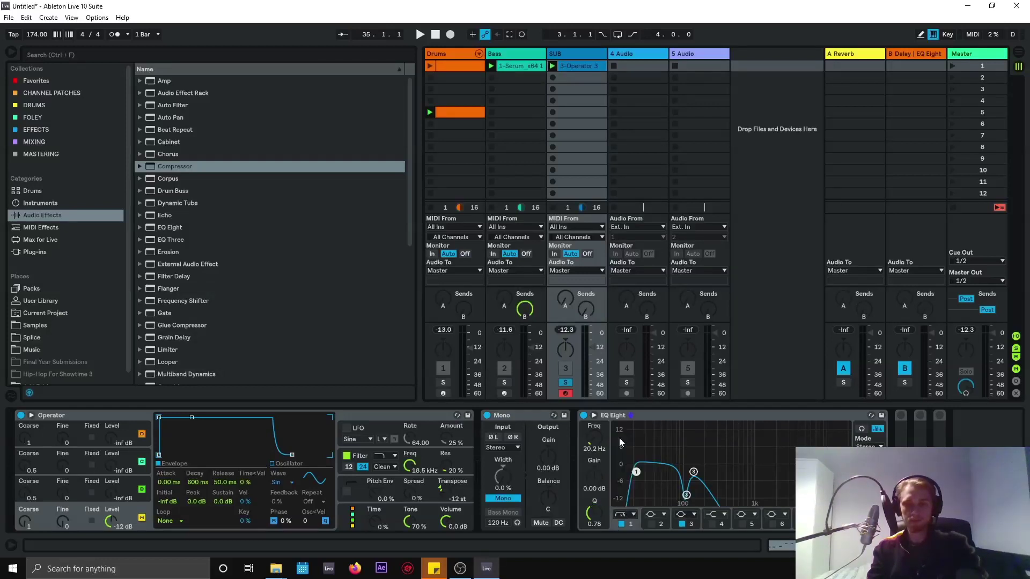
pyautogui.moveTo(638, 475); pyautogui.dragTo(636, 474)
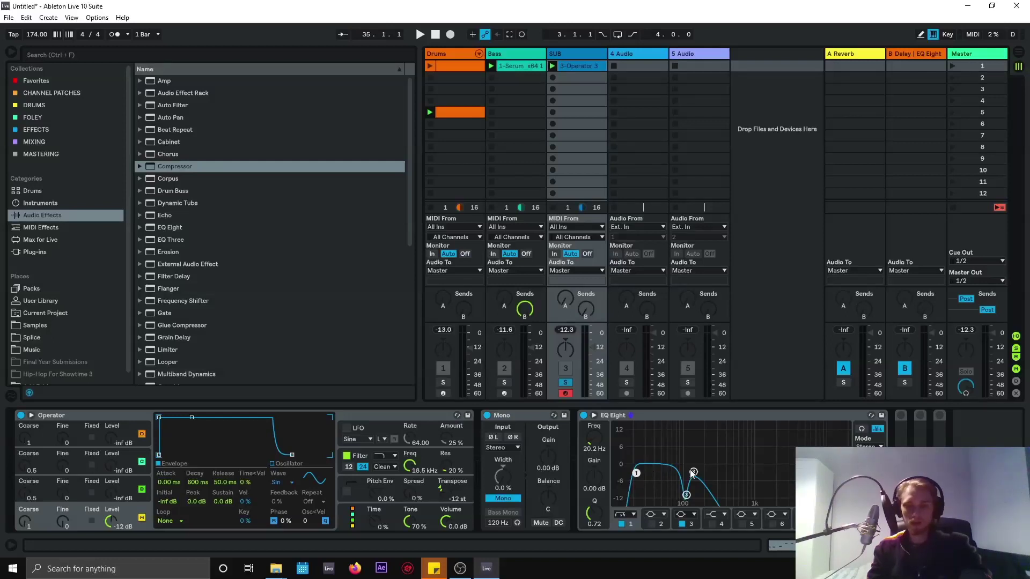
# - Unfold the first Compressor, fold EQ Eight and Mono, and turn the Compressor on
pyautogui.doubleClick(898, 446)
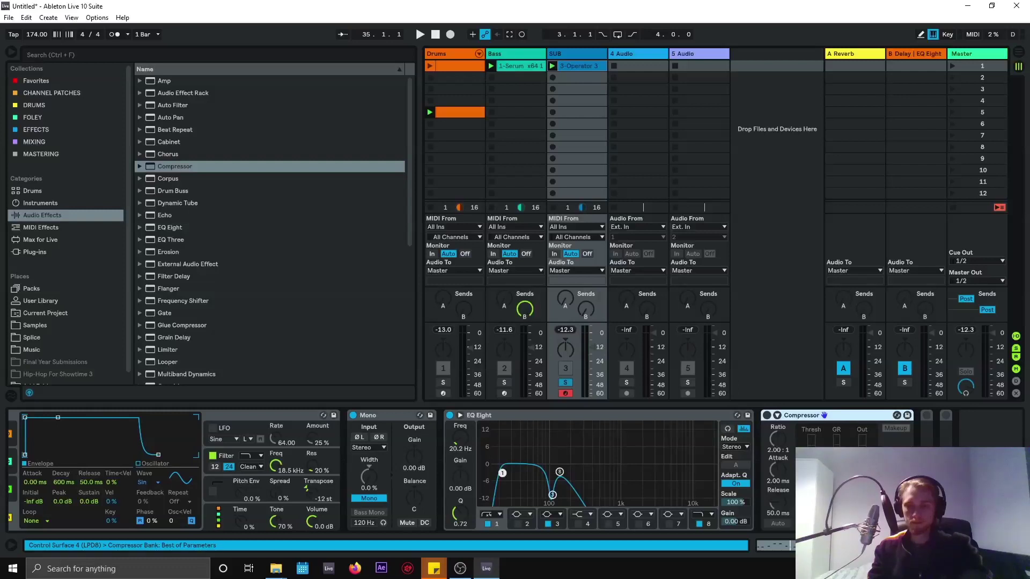
pyautogui.doubleClick(584, 415)
pyautogui.doubleClick(368, 415)
pyautogui.click(430, 421)
pyautogui.click(391, 416)
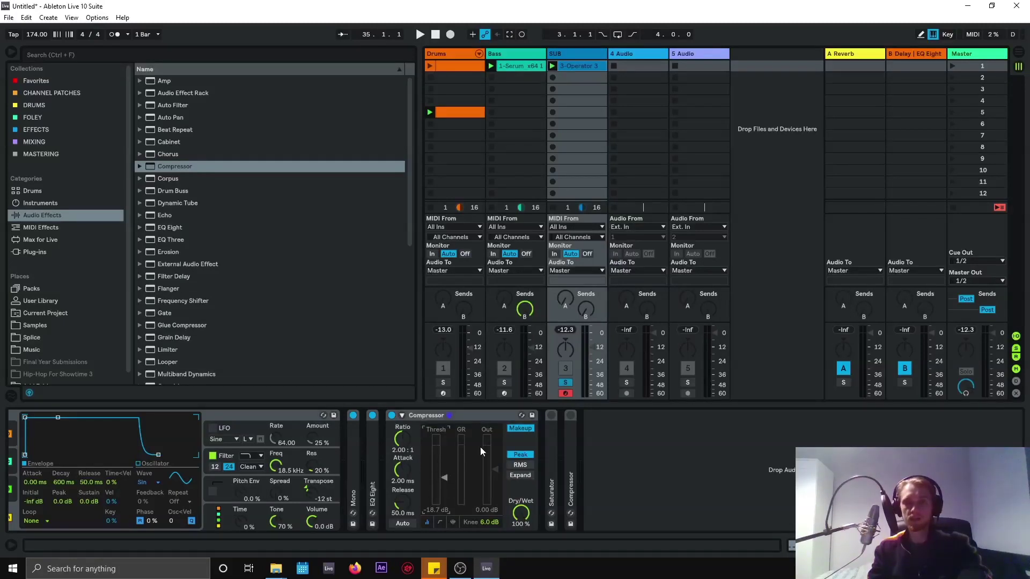
# - Compare the sub with EQ Eight and the Compressor bypassed and active, and set the Compressor's ratio to 3.00 : 1
pyautogui.click(370, 416)
pyautogui.click(393, 416)
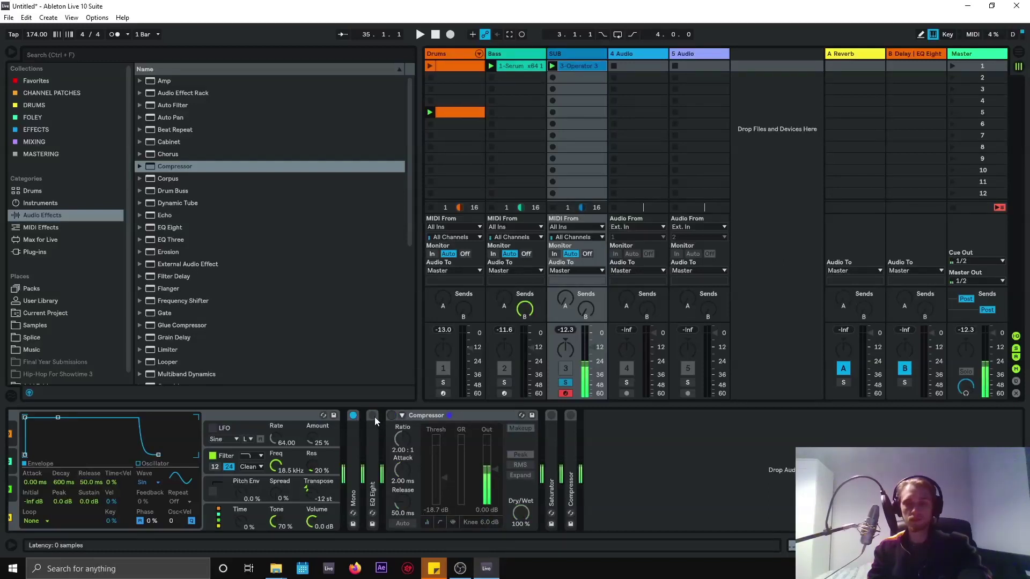
pyautogui.click(373, 416)
pyautogui.click(371, 428)
pyautogui.click(391, 415)
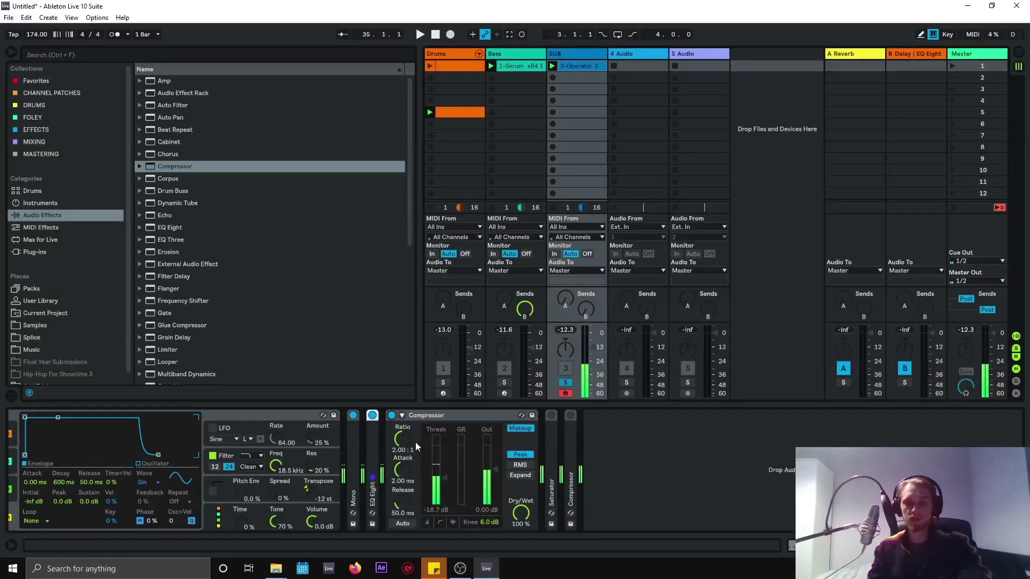
pyautogui.moveTo(402, 438)
pyautogui.mouseDown()
pyautogui.moveTo(402, 413)
pyautogui.moveTo(407, 442)
pyautogui.mouseUp()
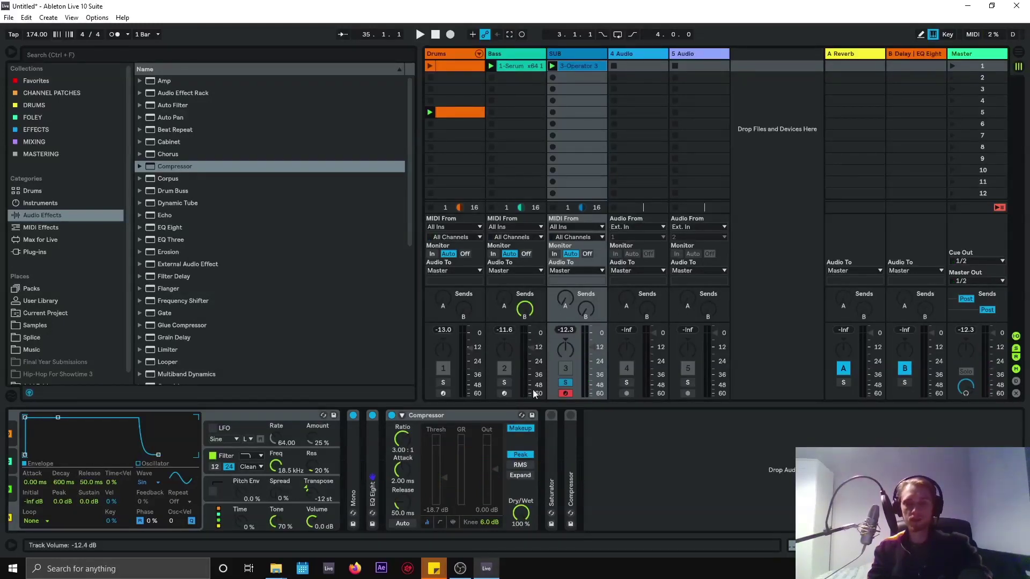
# - Unfold the Saturator, fold the Compressor, and turn the Saturator on with Color enabled
pyautogui.doubleClick(550, 442)
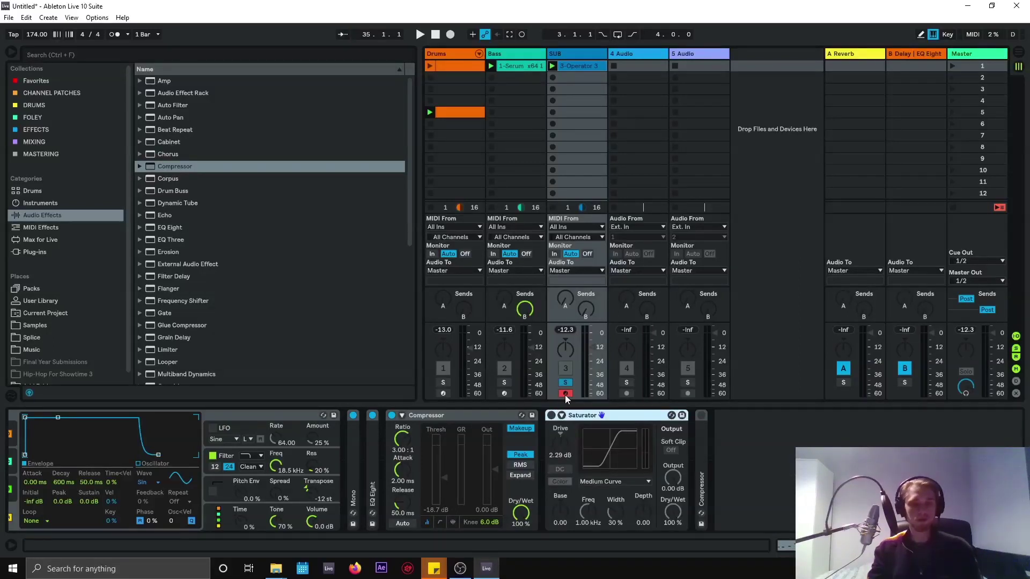
pyautogui.doubleClick(421, 414)
pyautogui.click(460, 415)
pyautogui.click(411, 415)
pyautogui.click(419, 481)
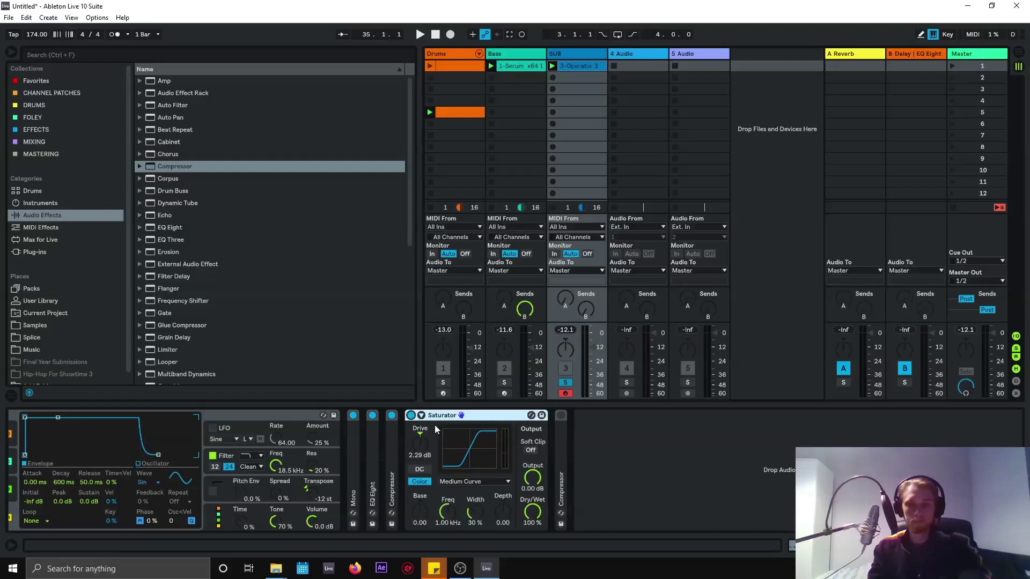
# - Fold the Saturator, unfold the last Compressor that is sidechained to Drums, and turn it on
pyautogui.doubleClick(473, 416)
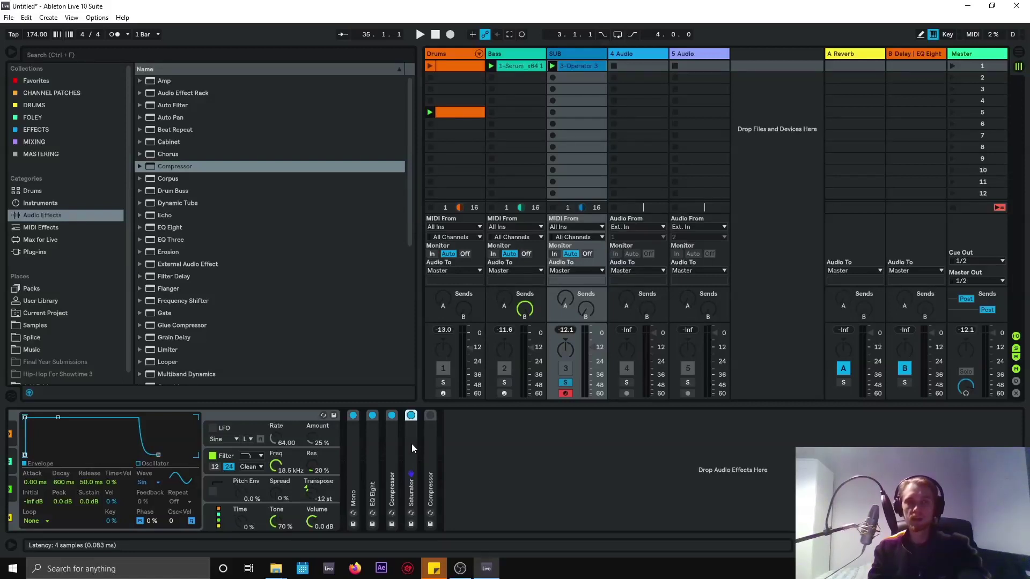
pyautogui.doubleClick(429, 448)
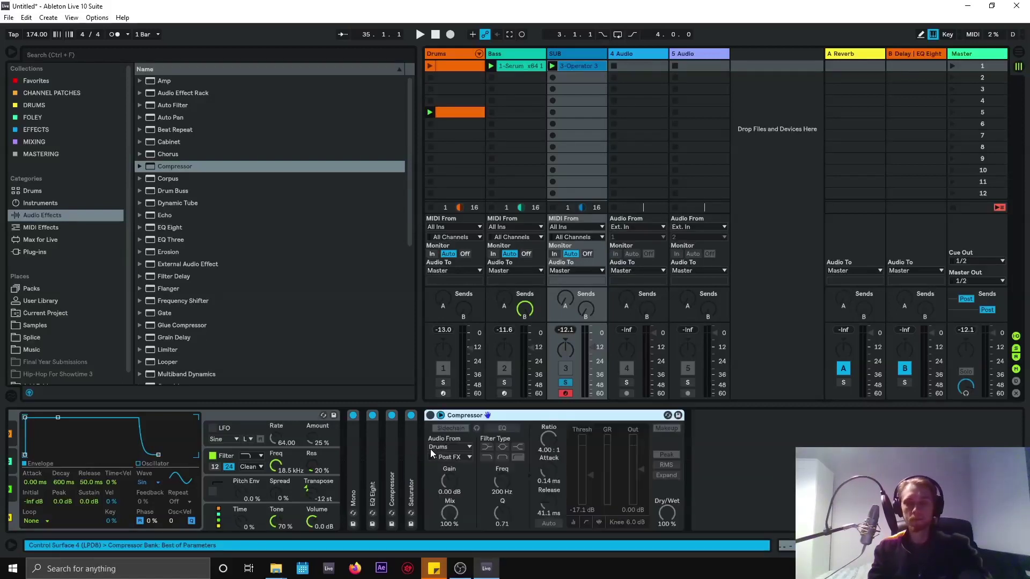
pyautogui.click(429, 415)
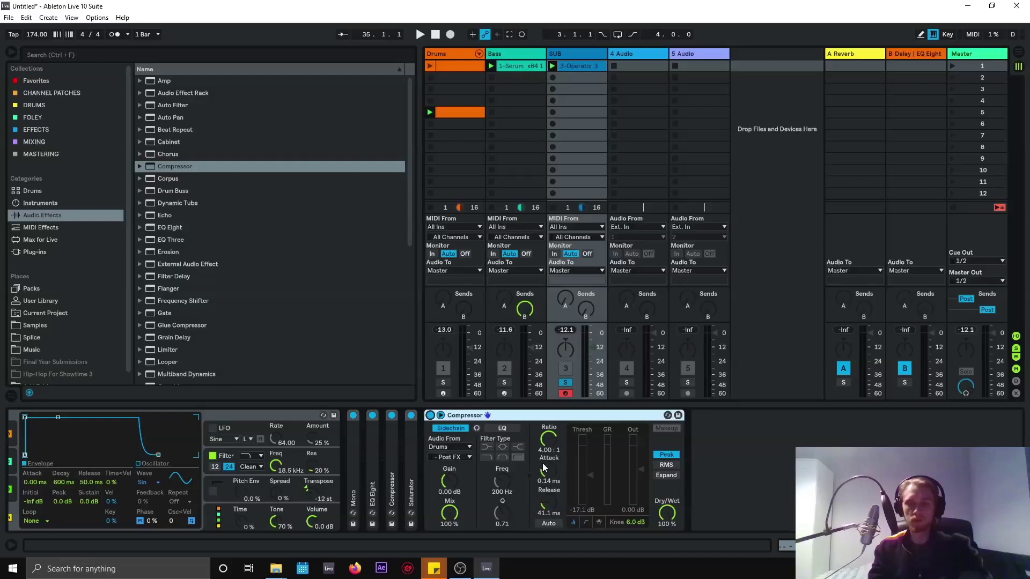
pyautogui.click(549, 446)
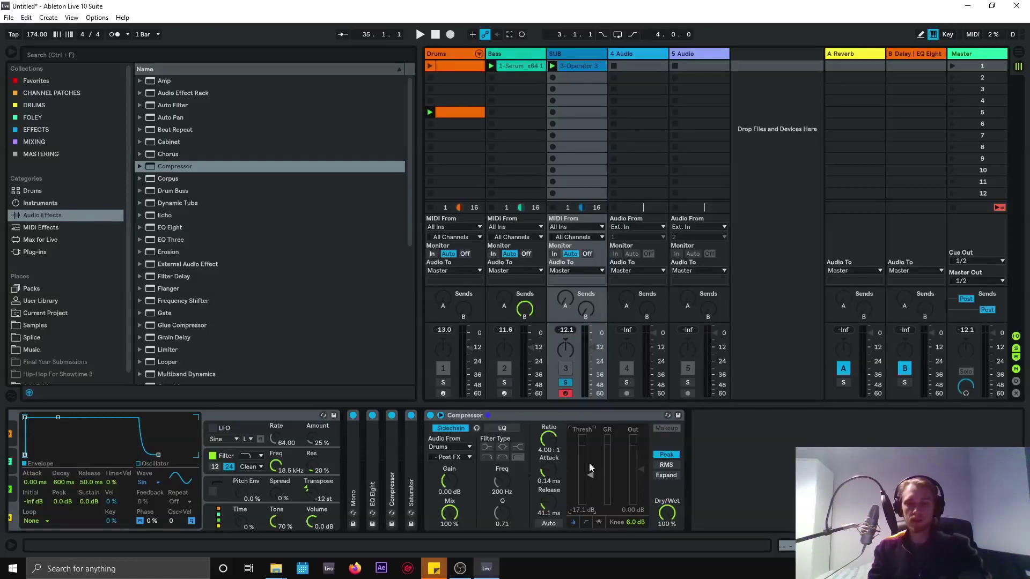
# - Pick Drum Rack | Kicks/Snares | Post FX as the Compressor's sidechain source and check the Kicks/Snares chain on the Drums track
pyautogui.click(449, 457)
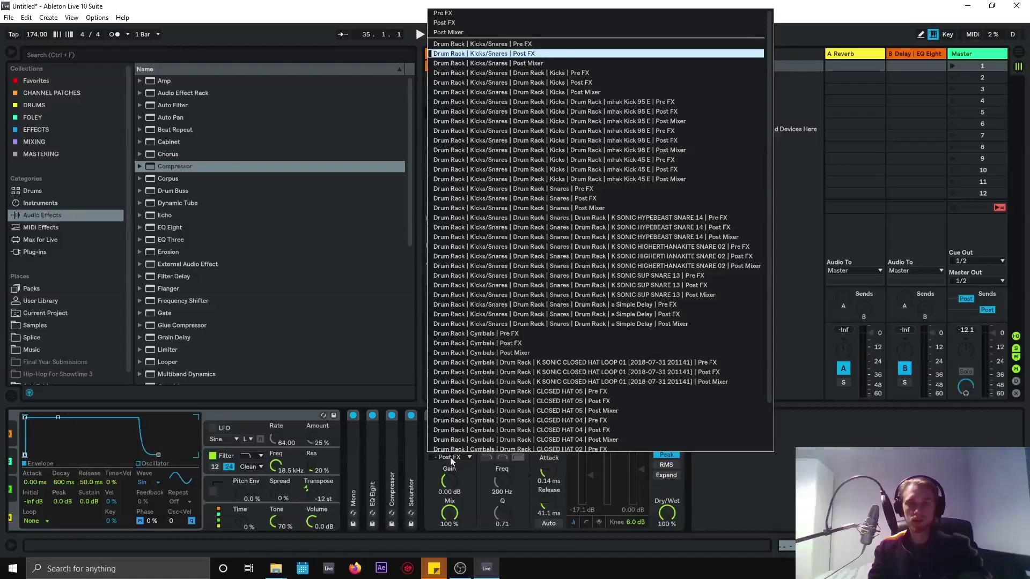
pyautogui.click(485, 54)
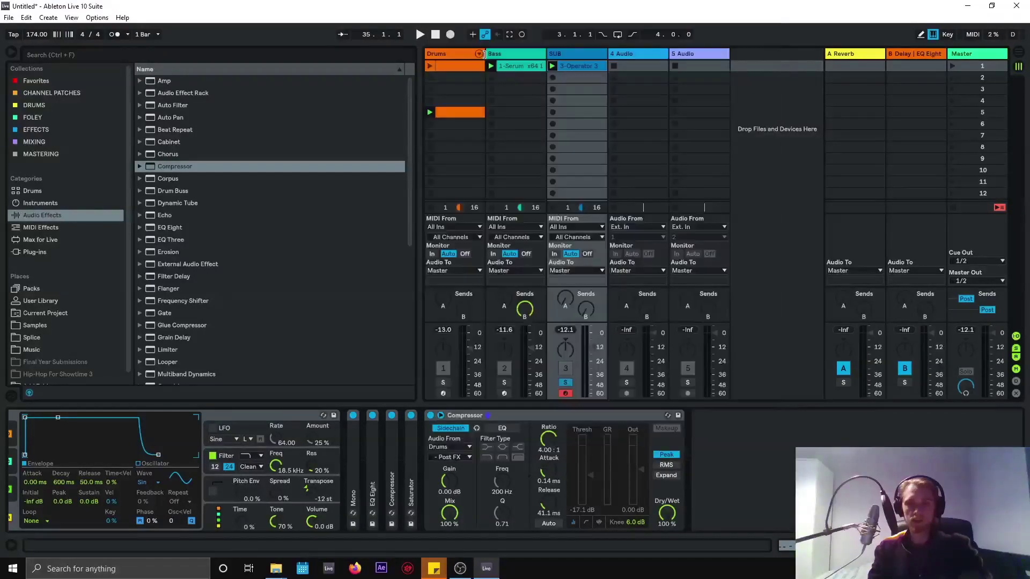
pyautogui.click(446, 54)
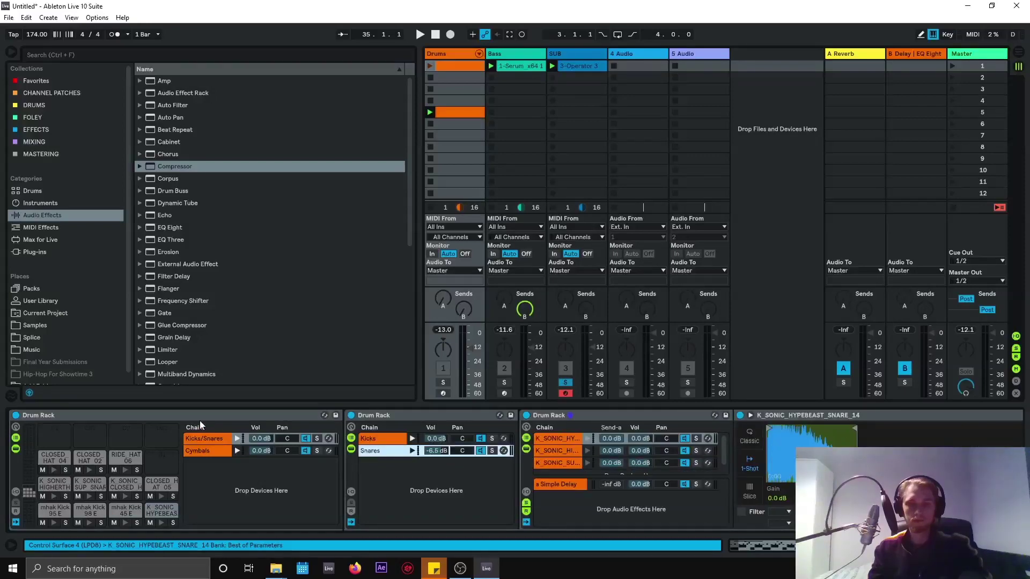
pyautogui.click(215, 438)
pyautogui.click(578, 51)
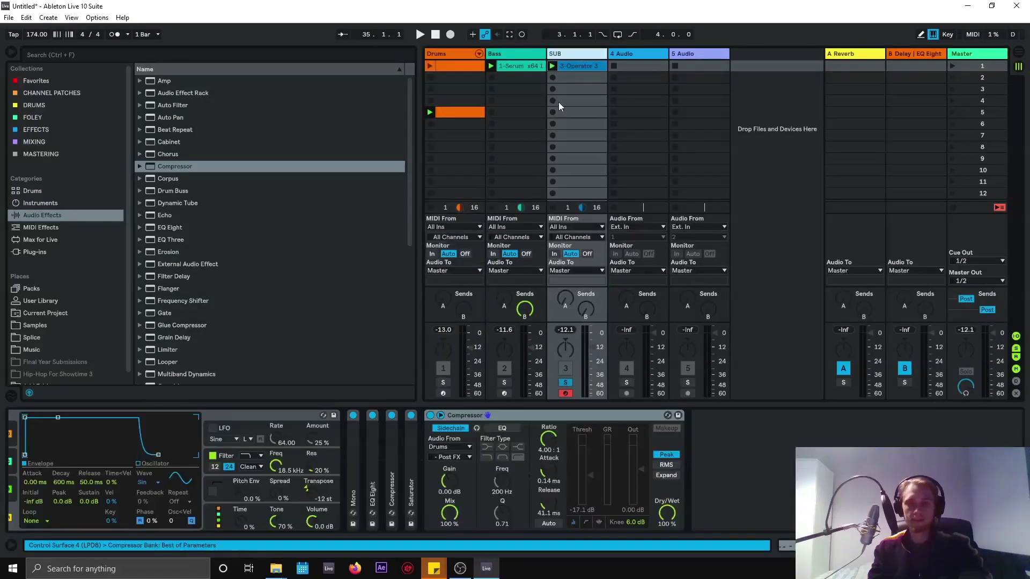
# - Solo the Drums track alongside SUB and compare playback with the sidechain Compressor bypassed and active
pyautogui.click(443, 383)
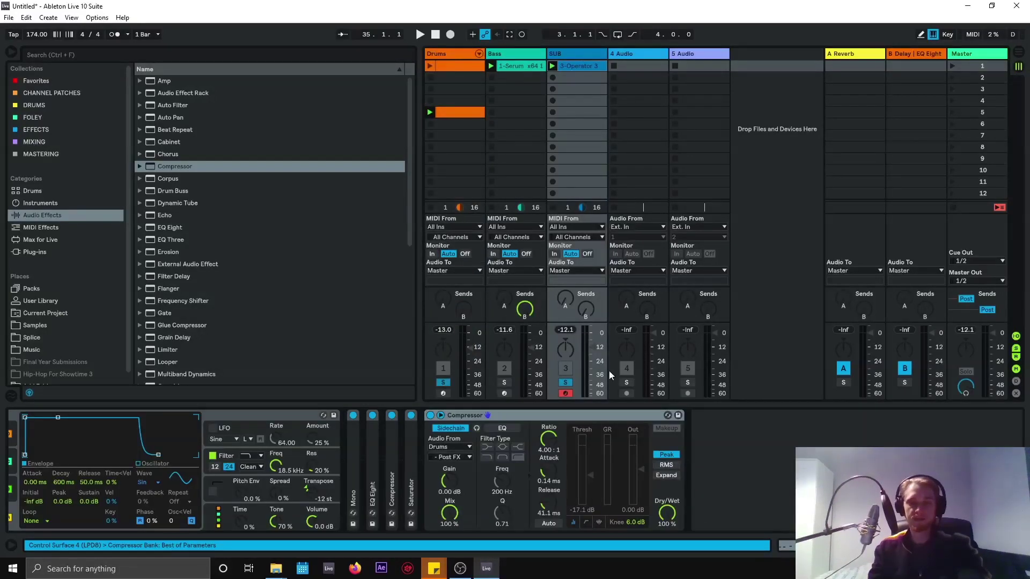
pyautogui.click(430, 415)
pyautogui.press('space')
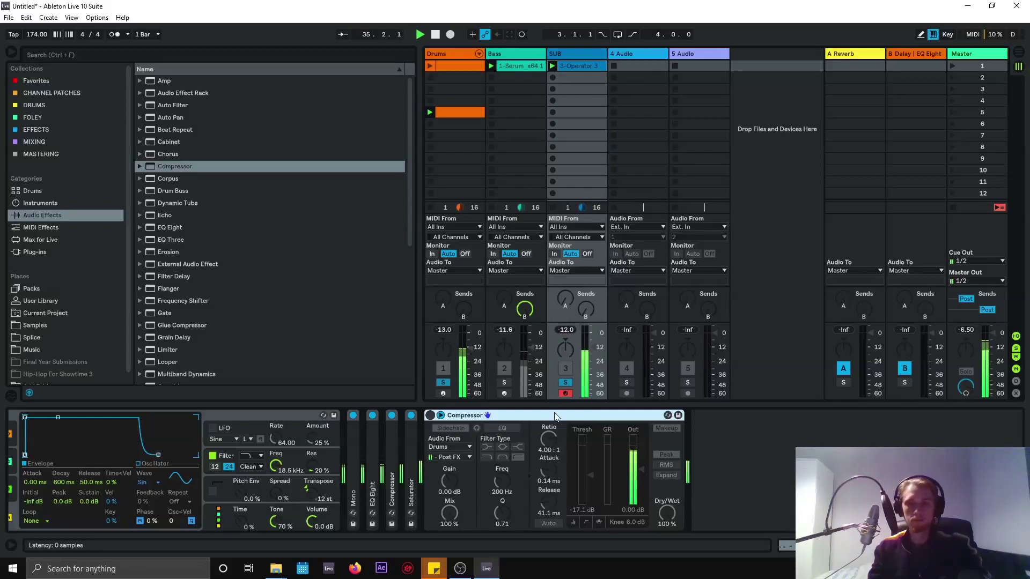
pyautogui.click(430, 416)
pyautogui.press('space')
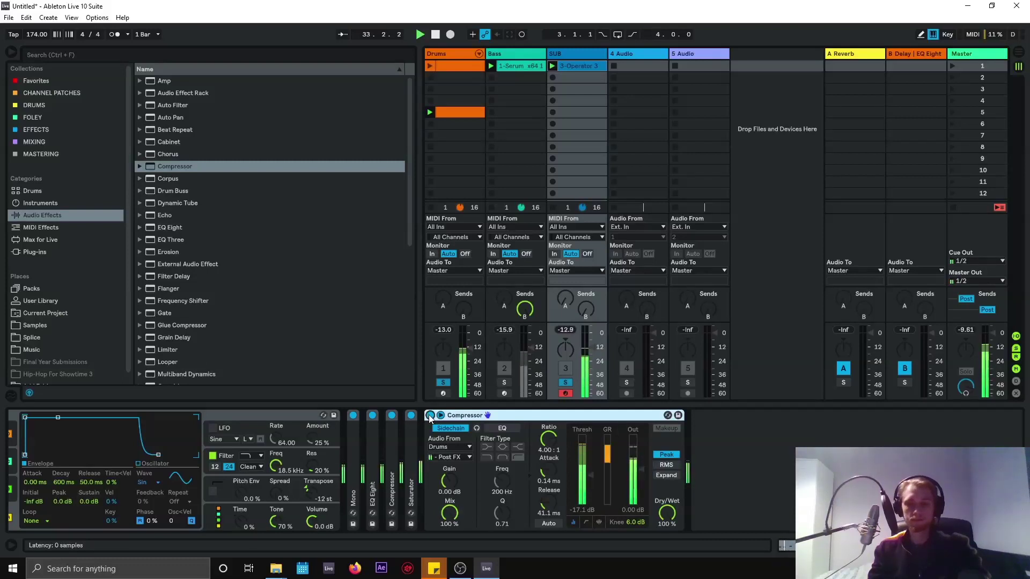
# - Open the SUB clip in an enlarged note editor and try extending its notes into one continuous line across all four bars
pyautogui.doubleClick(572, 63)
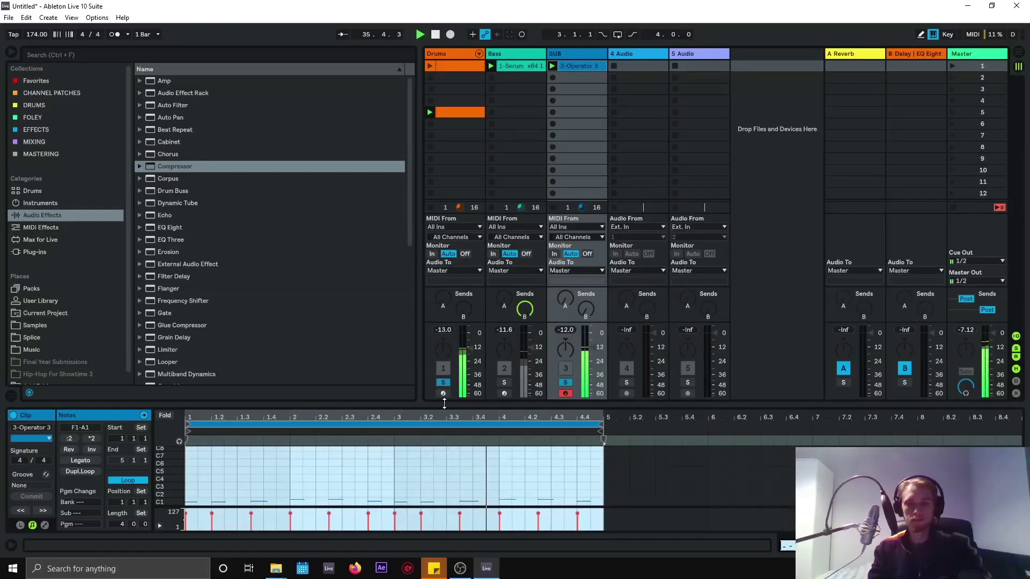
pyautogui.press('space')
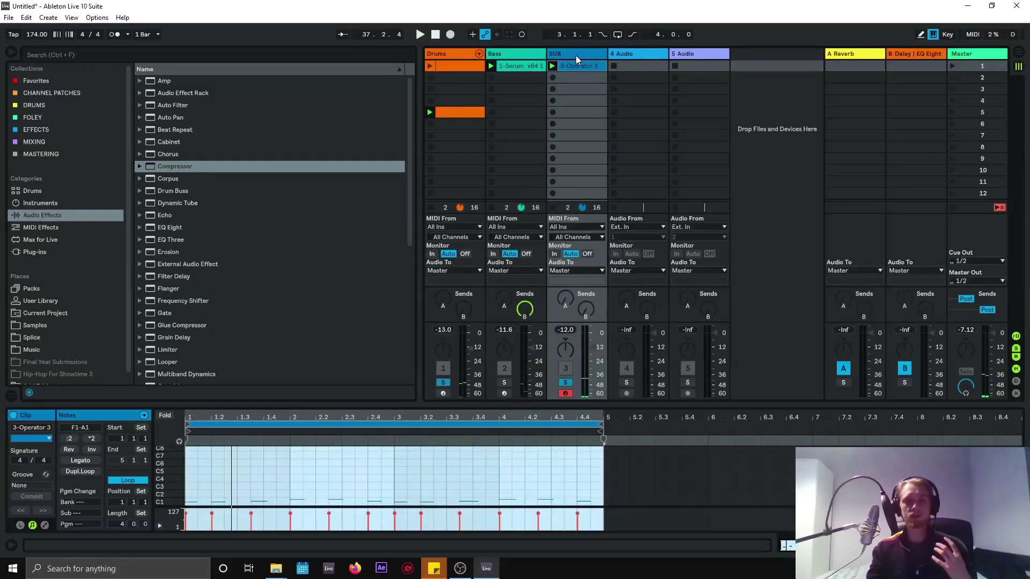
pyautogui.moveTo(546, 407); pyautogui.dragTo(536, 172)
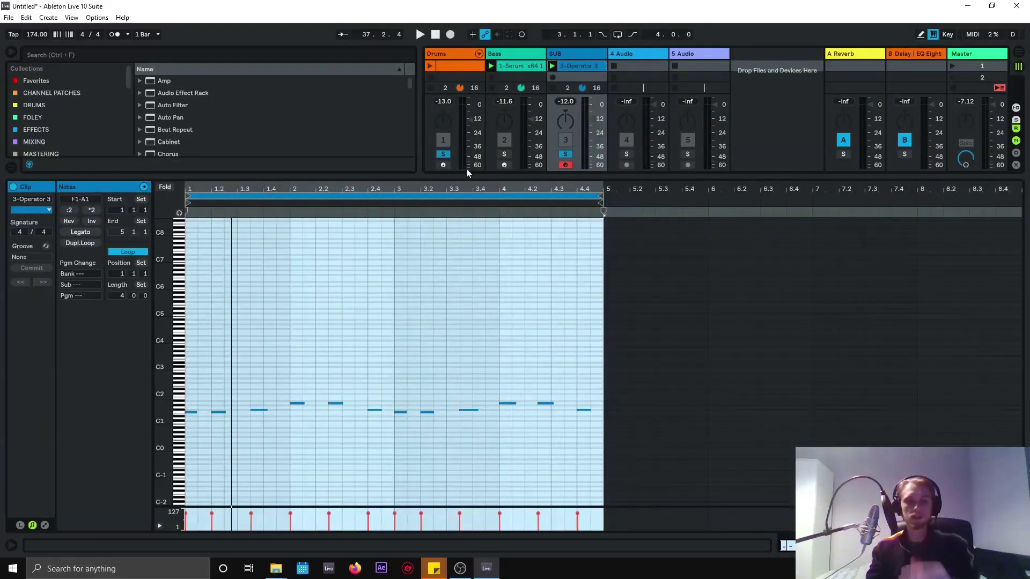
pyautogui.click(243, 354)
pyautogui.moveTo(196, 412); pyautogui.dragTo(604, 411)
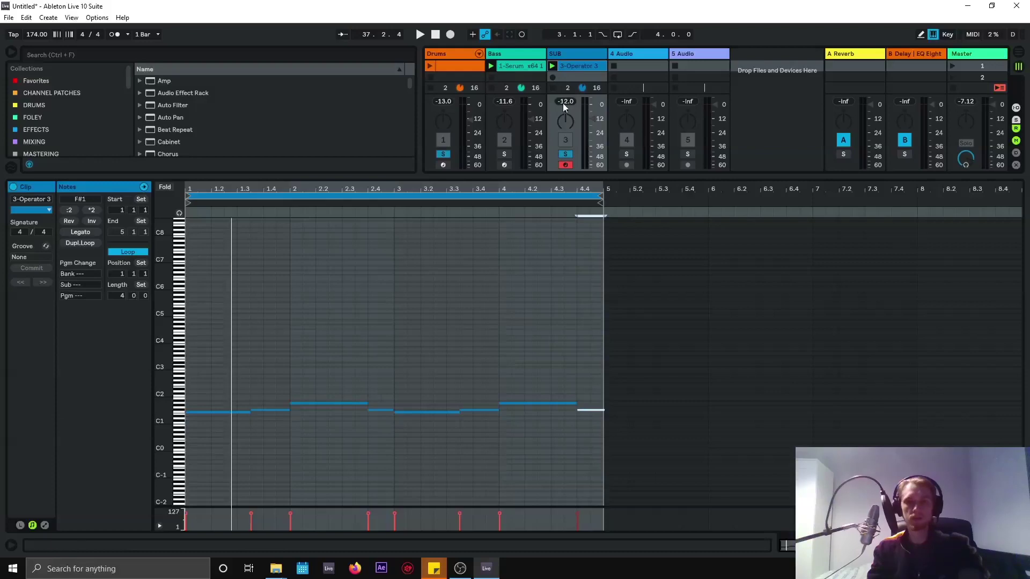
# - Audition the extended sub notes with the drums, trying the Compressor's threshold at -27.2 dB and restoring it to -17.1 dB
pyautogui.press('space')
pyautogui.moveTo(553, 174); pyautogui.dragTo(552, 338)
pyautogui.doubleClick(561, 54)
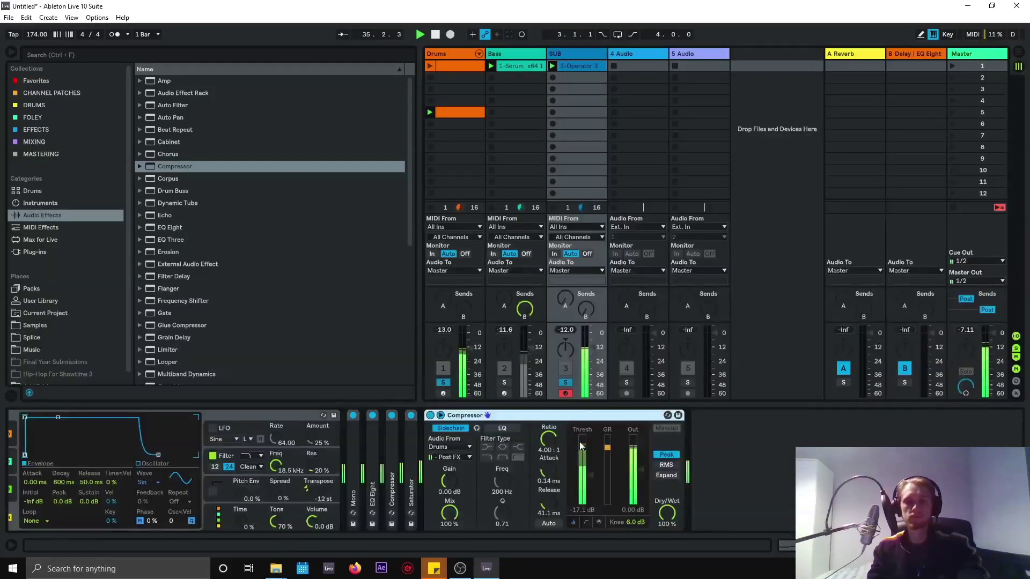
pyautogui.moveTo(591, 476); pyautogui.dragTo(590, 486)
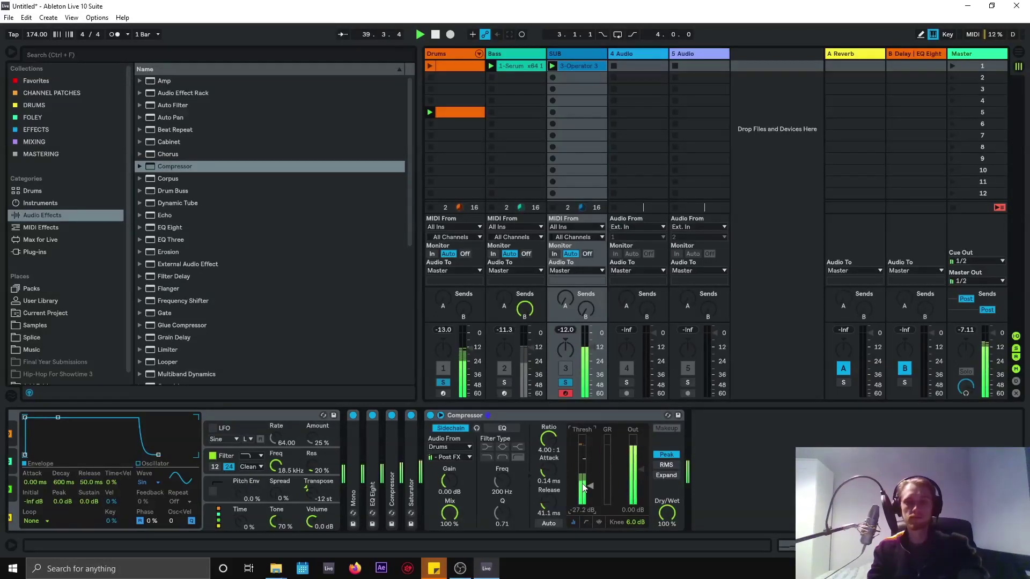
pyautogui.press('space')
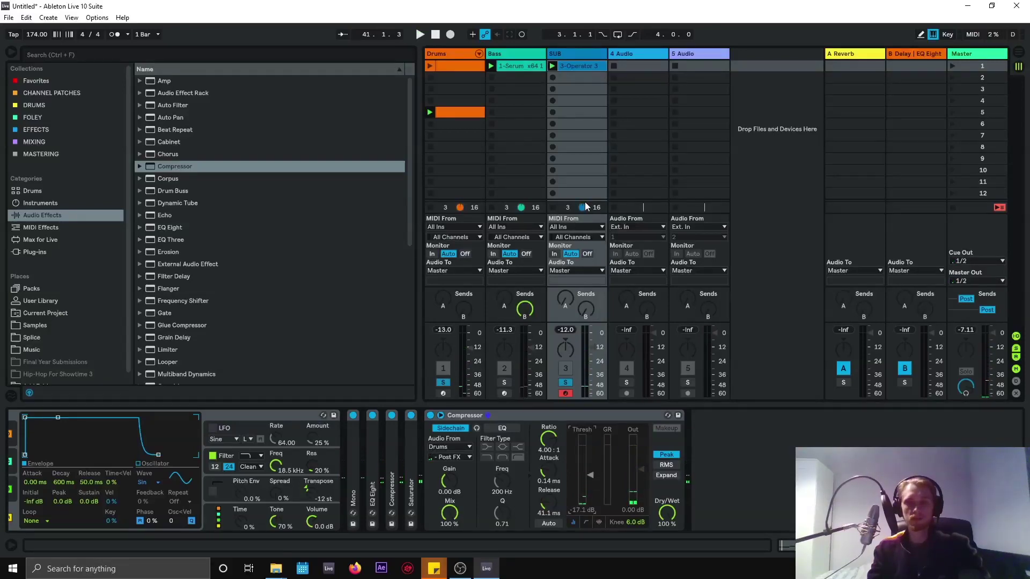
# - Undo the note extension in the SUB clip
pyautogui.doubleClick(581, 62)
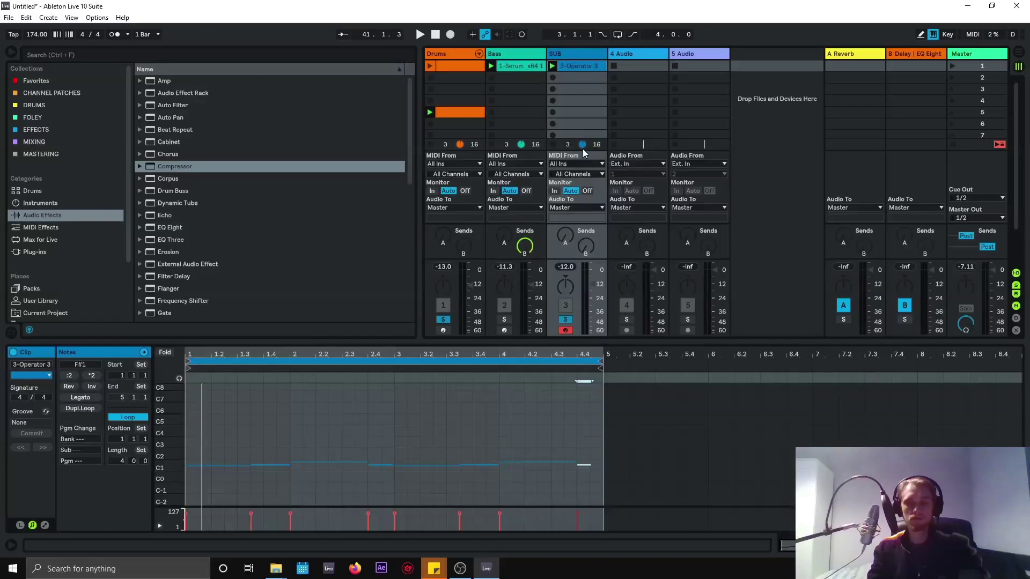
pyautogui.hotkey('ctrl', 'z')
pyautogui.hotkey('ctrl', 'z')
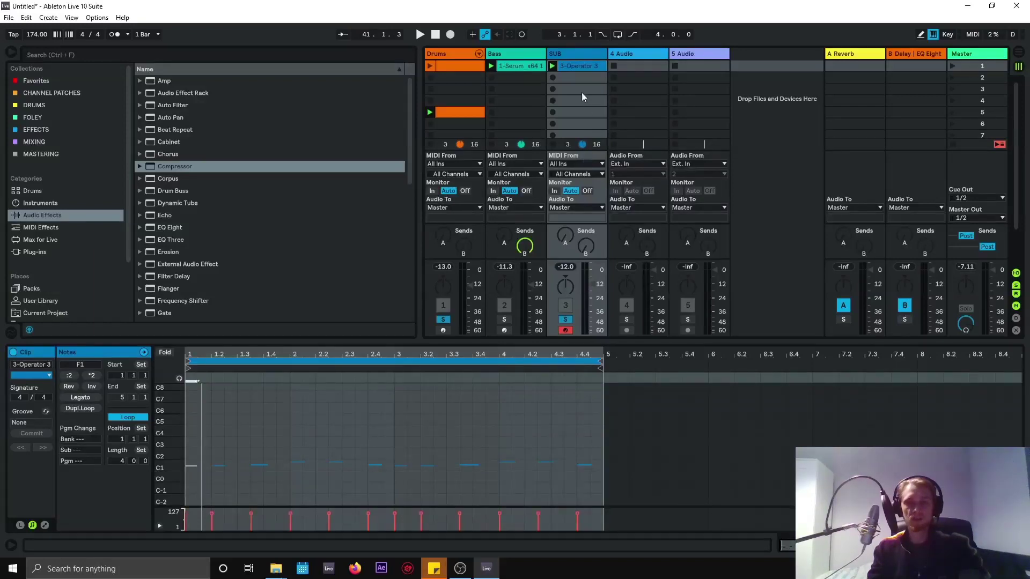
# - Return to the SUB track's devices and leave only the SUB track soloed
pyautogui.click(580, 56)
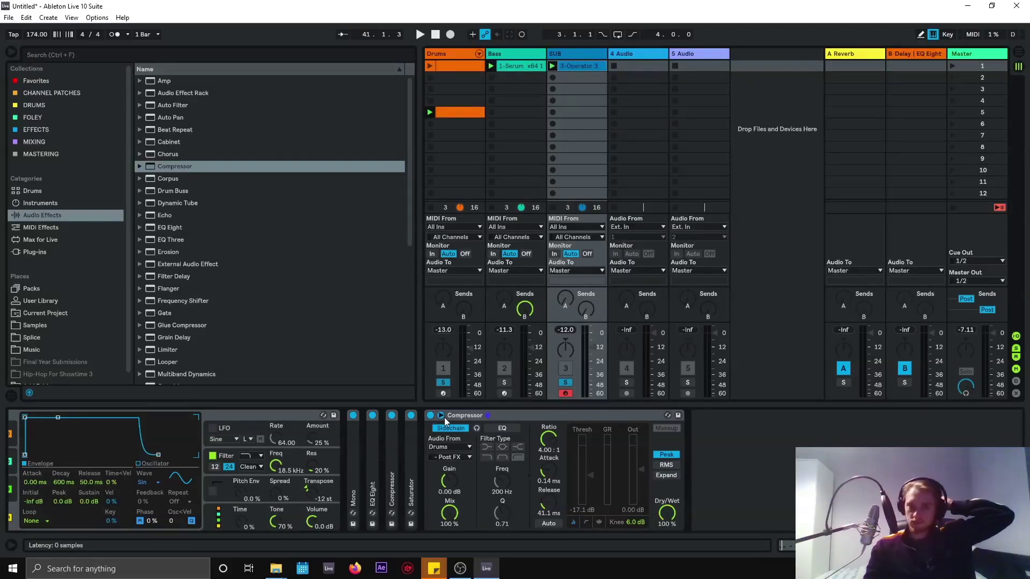
pyautogui.click(565, 382)
pyautogui.click(565, 383)
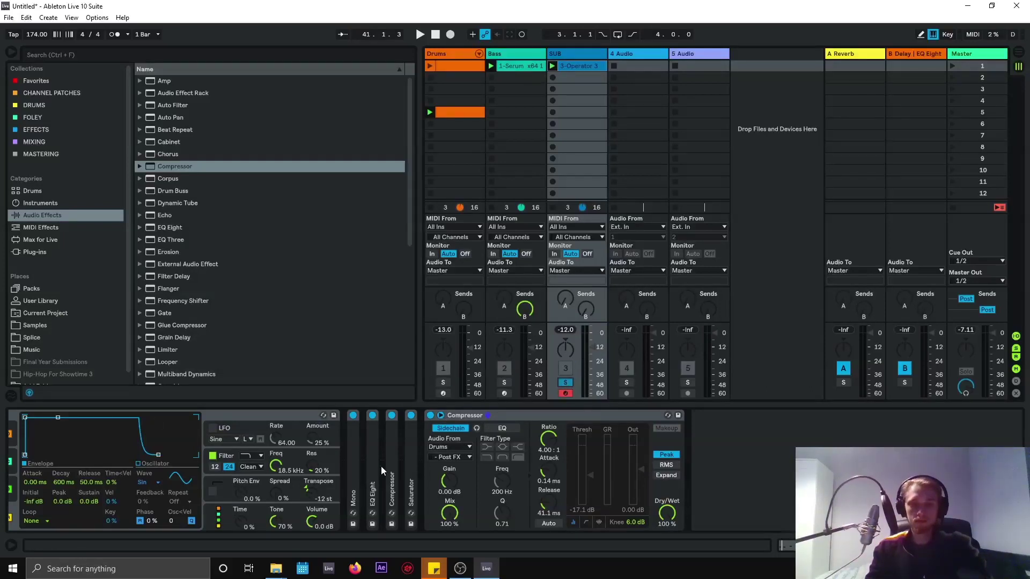
# - Unfold Mono and EQ Eight and review the settings of EQ Eight's bands 3 and 8
pyautogui.doubleClick(353, 457)
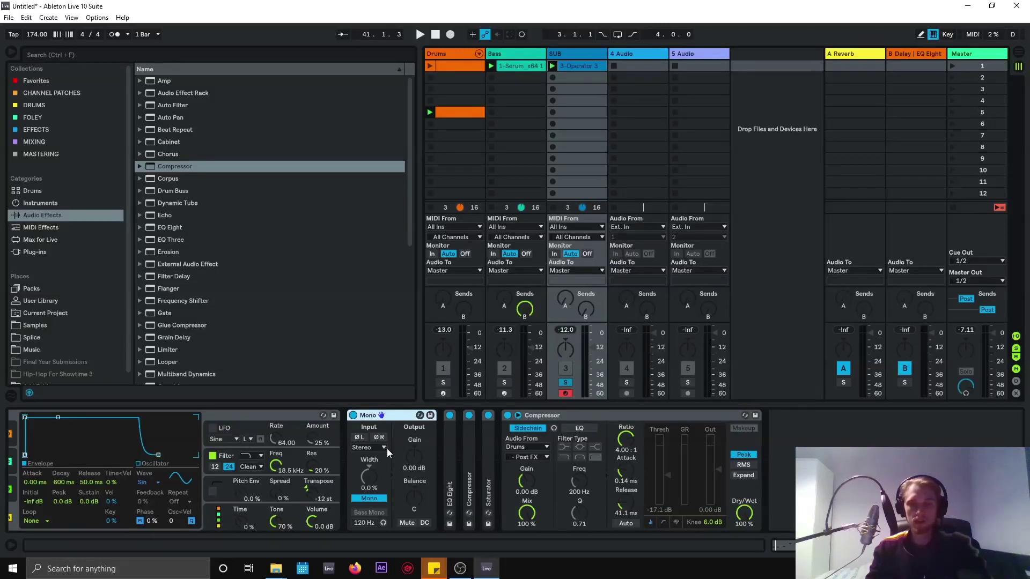
pyautogui.doubleClick(449, 453)
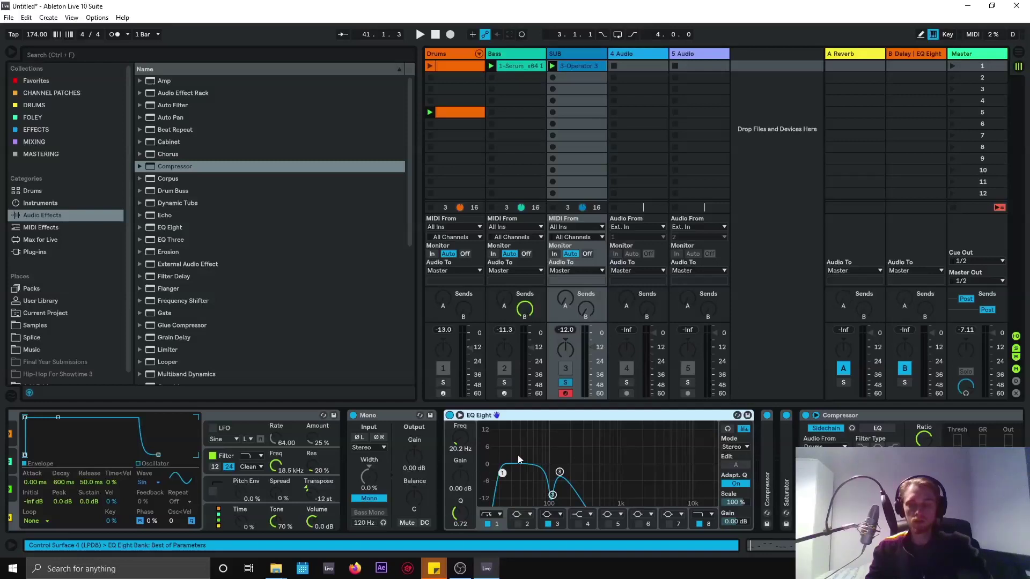
pyautogui.click(552, 495)
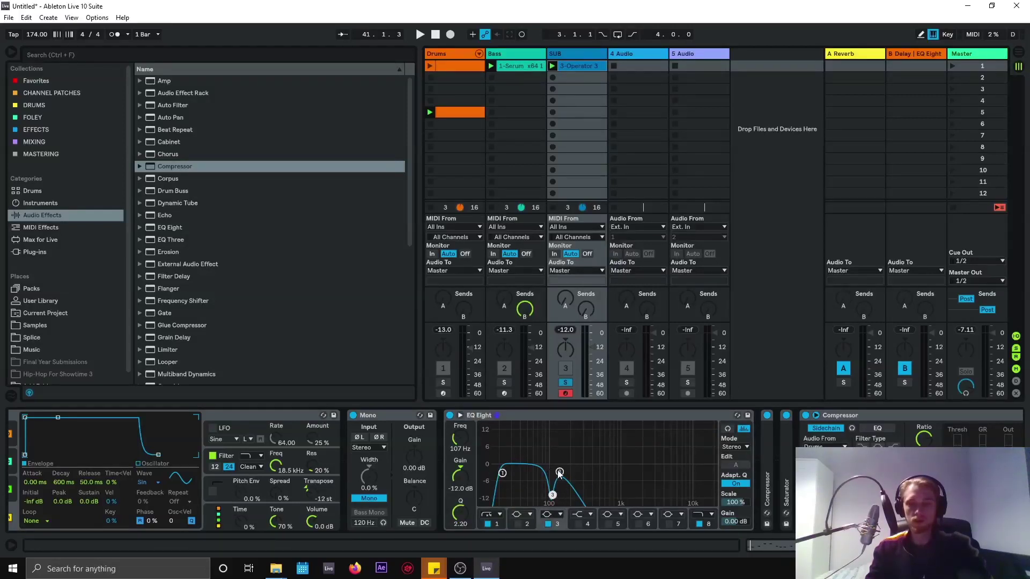
pyautogui.click(560, 473)
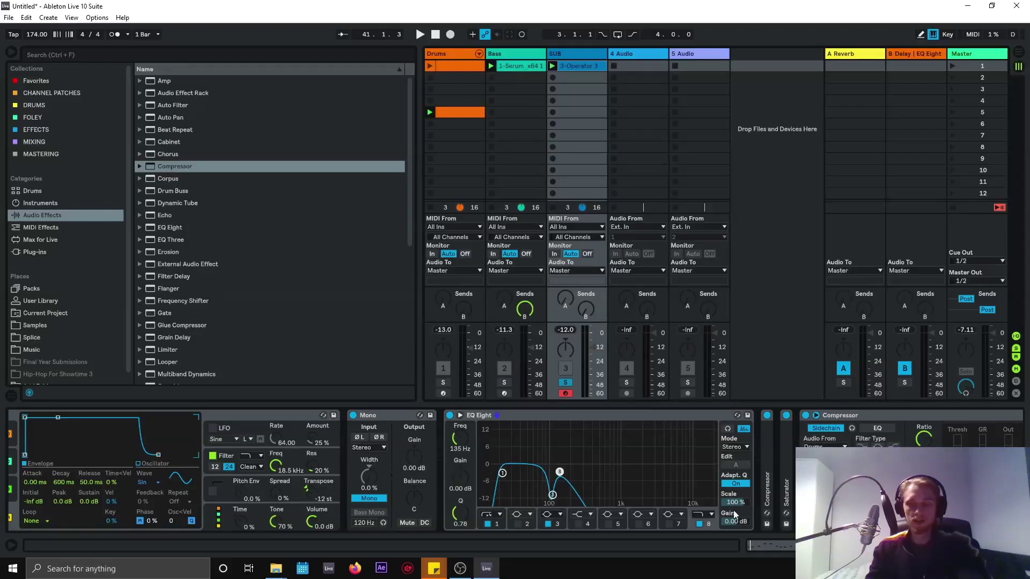
# - Unfold the first Compressor and the Saturator and review their settings along the device chain
pyautogui.hscroll(3, 805, 504)
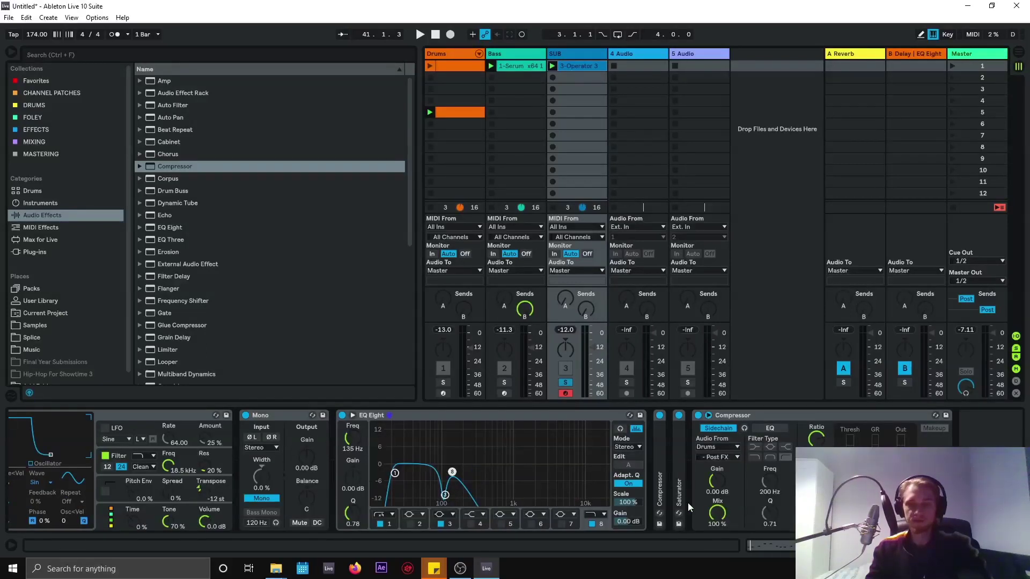
pyautogui.doubleClick(656, 456)
pyautogui.hscroll(3, 515, 471)
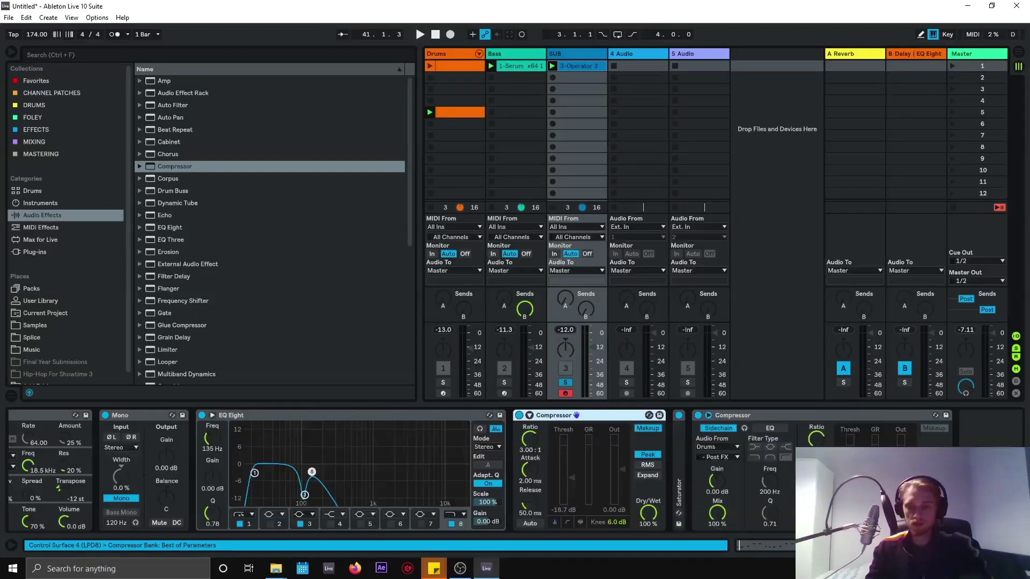
pyautogui.doubleClick(681, 459)
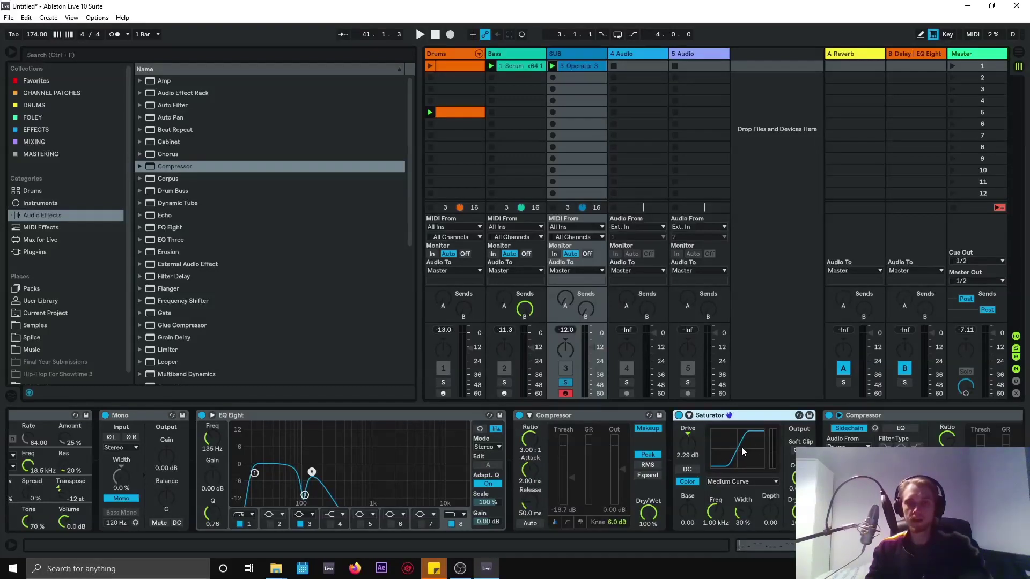
pyautogui.hscroll(3, 515, 471)
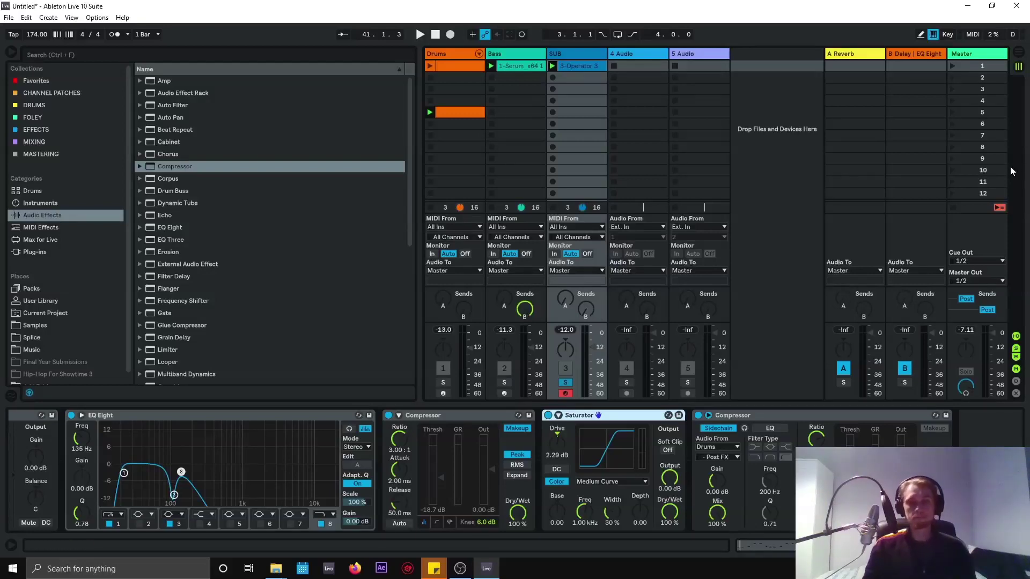
# - Switch to OBS, enlarge the Video Capture Device 5 webcam source in the preview, and deselect it
pyautogui.click(461, 569)
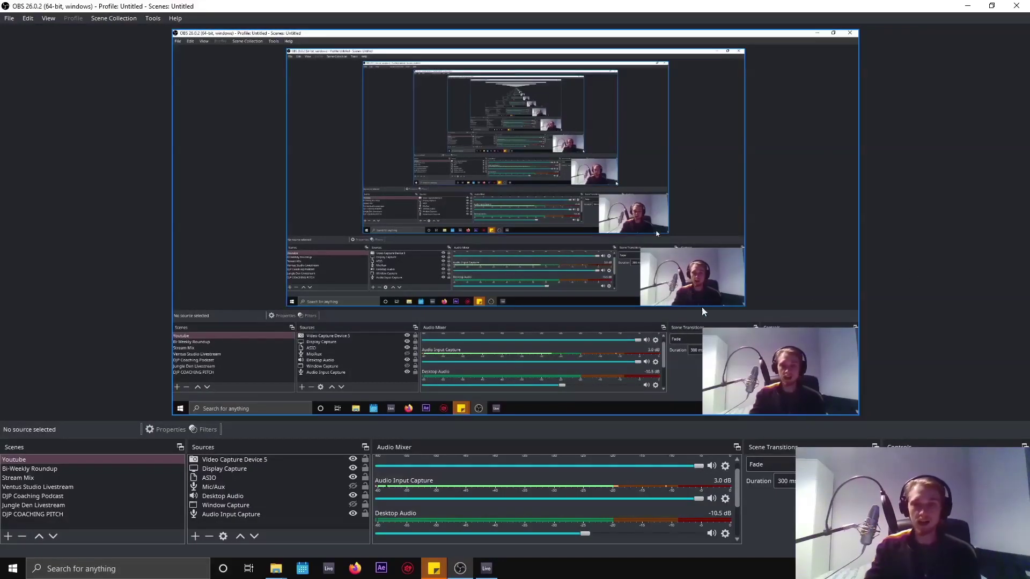
pyautogui.click(706, 342)
pyautogui.moveTo(703, 329); pyautogui.dragTo(747, 420)
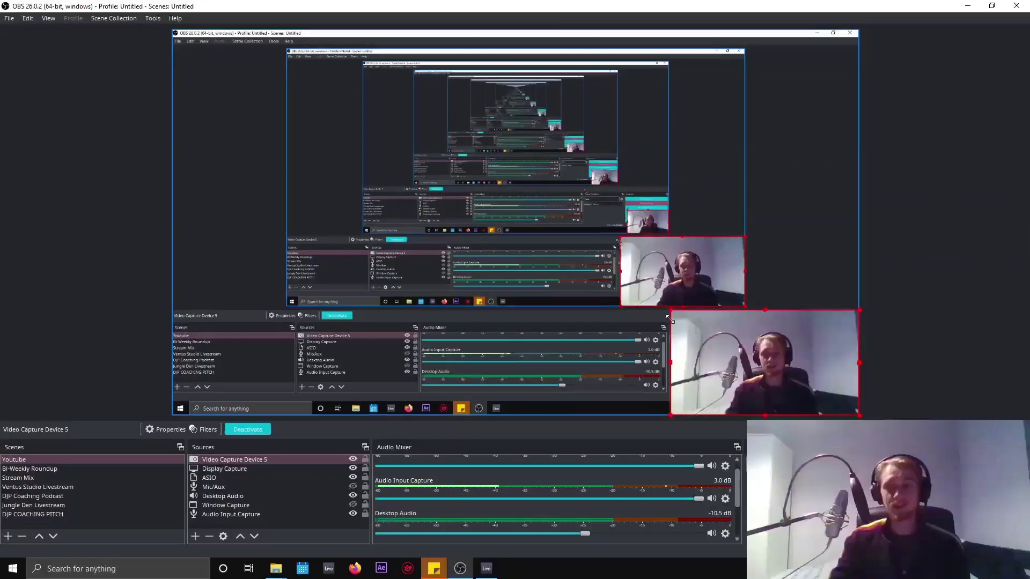
pyautogui.click(957, 299)
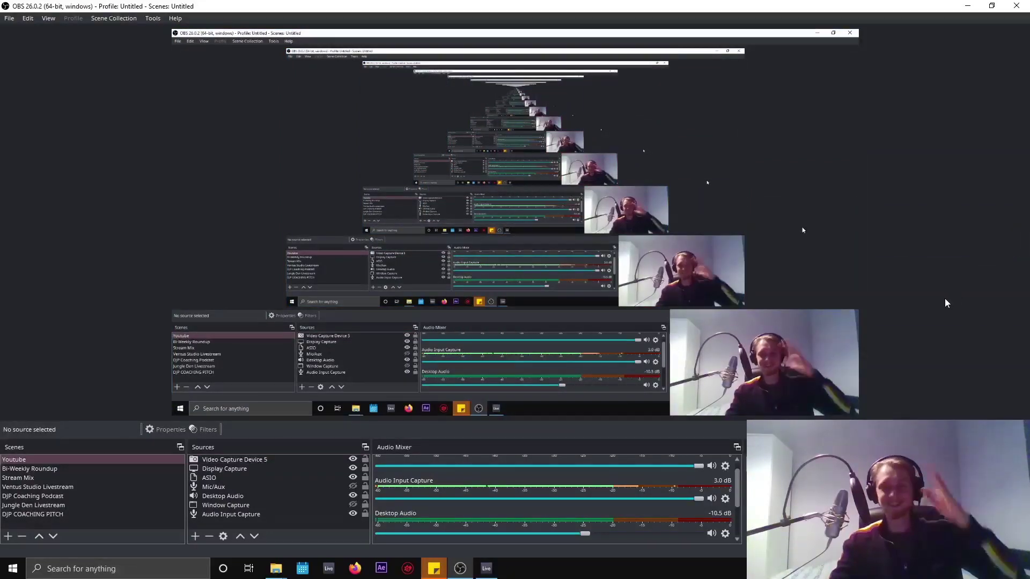